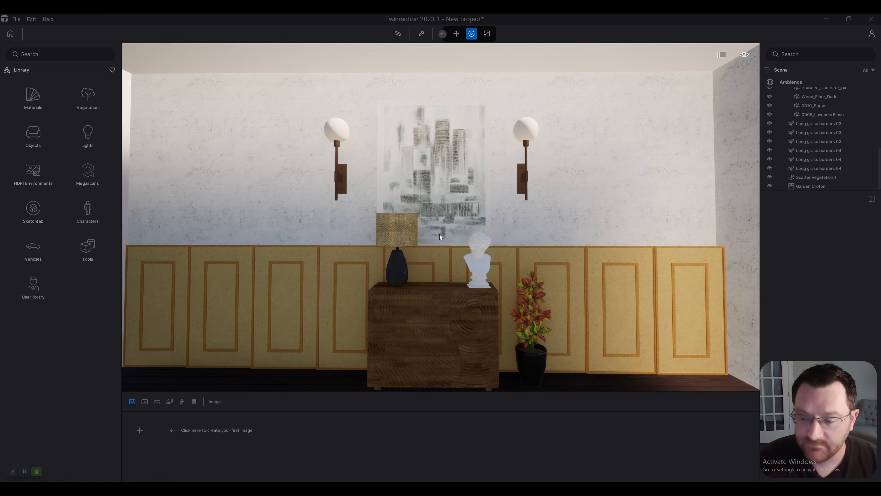
Step: Browse the library's light types for one that suits the two globe wall sconces beside the painting
right_drag(315, 134, 342, 128)
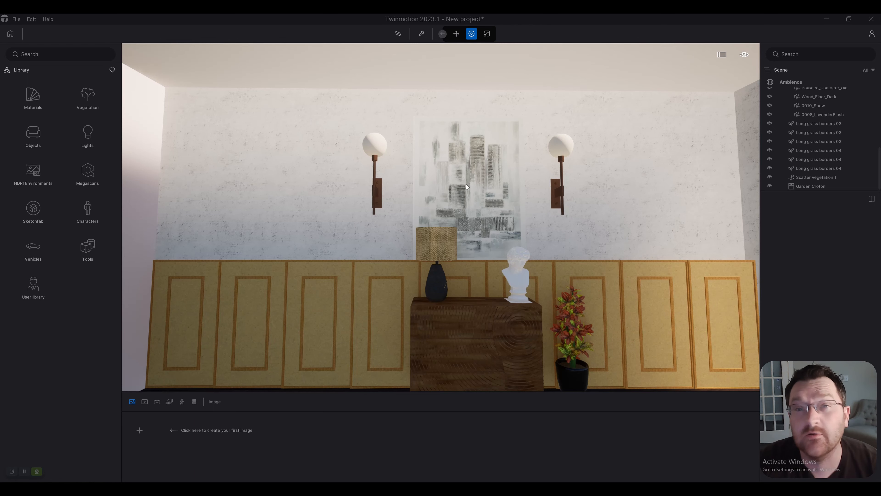
scroll(450, 176, up, 5)
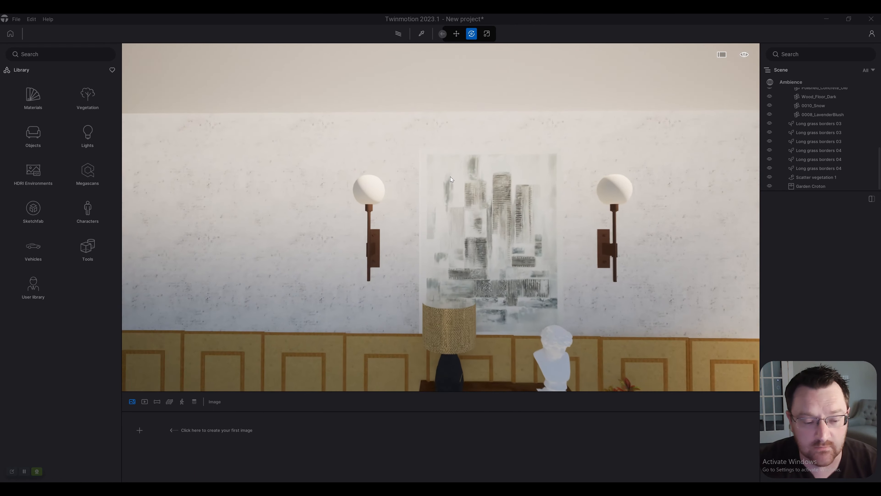
click(88, 138)
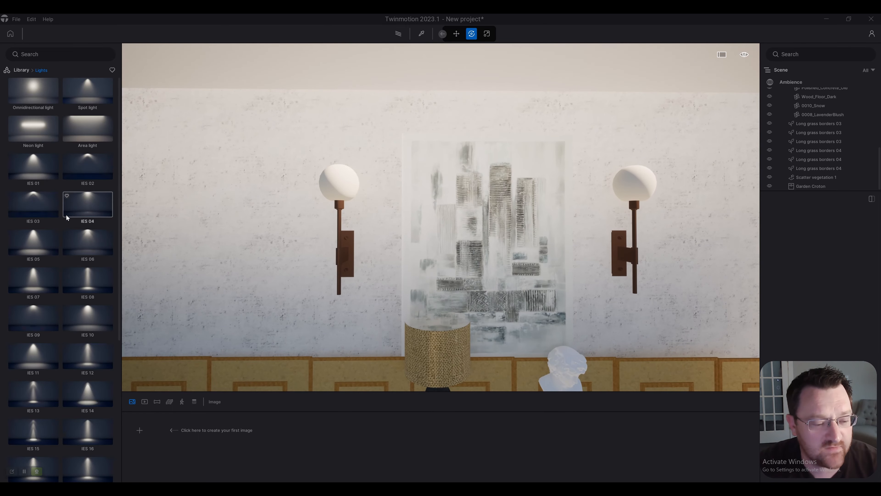
scroll(90, 278, down, 3)
scroll(83, 289, down, 1)
scroll(83, 290, up, 4)
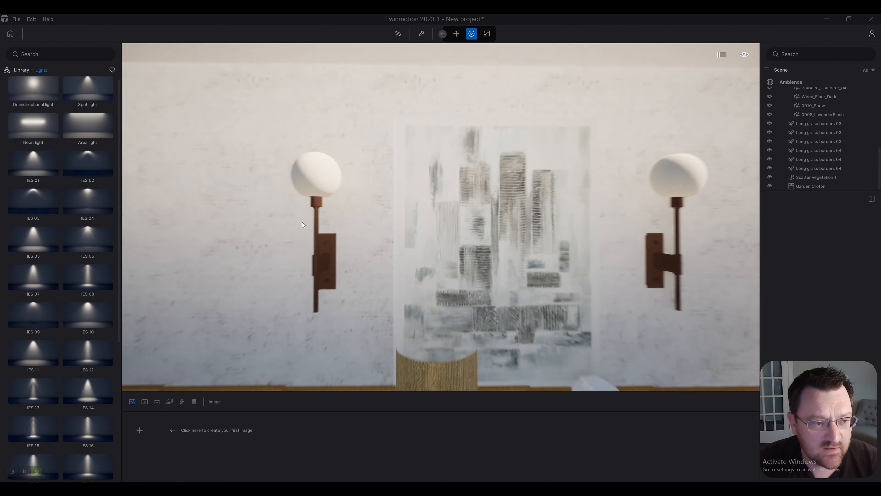
key(s)
right_drag(349, 164, 376, 158)
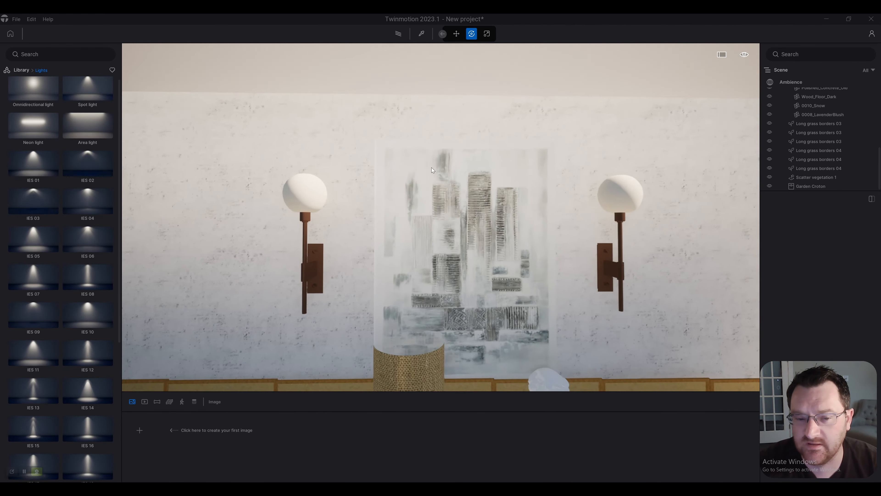
key(w)
key(a)
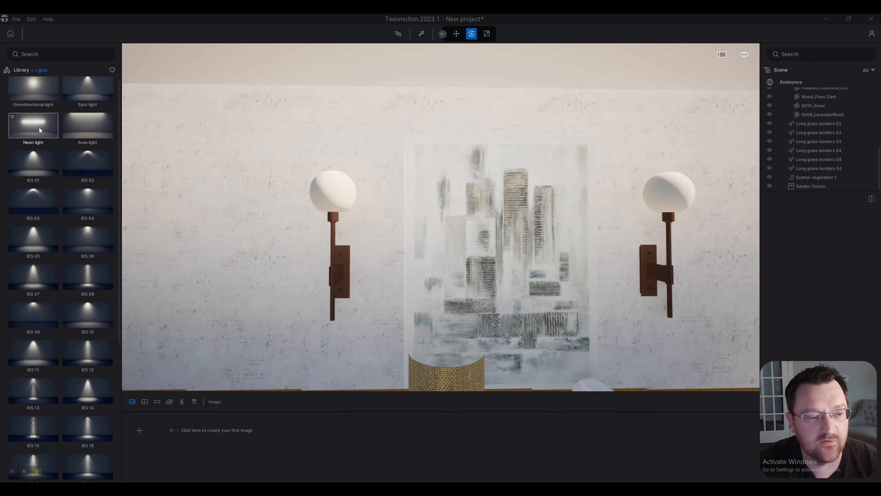
Step: Try a Neon light at the globe of the wall sconce left of the painting, and delete it
drag(39, 127, 333, 193)
key(a)
right_drag(443, 236, 467, 215)
key(s)
right_drag(524, 216, 480, 201)
key(s)
key(d)
key(q)
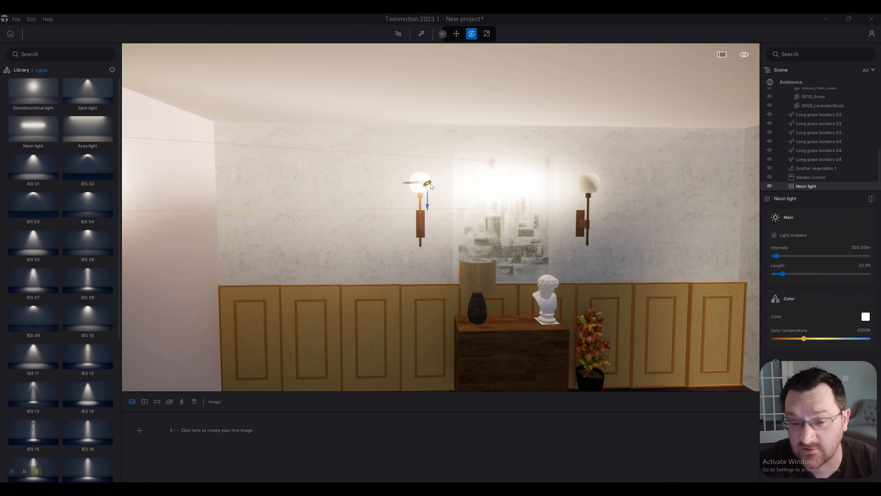
key(Delete)
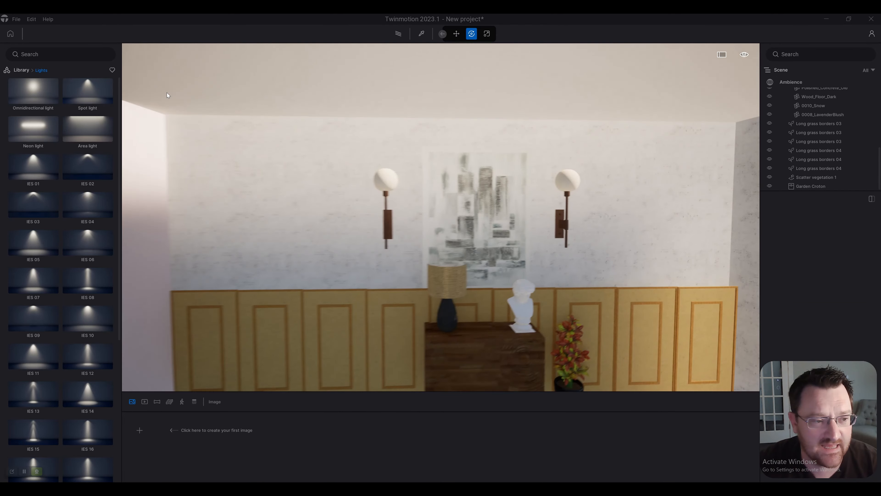
Step: Apply the Neon 01 material from the library's Neons category to the wall sconce globes
click(21, 70)
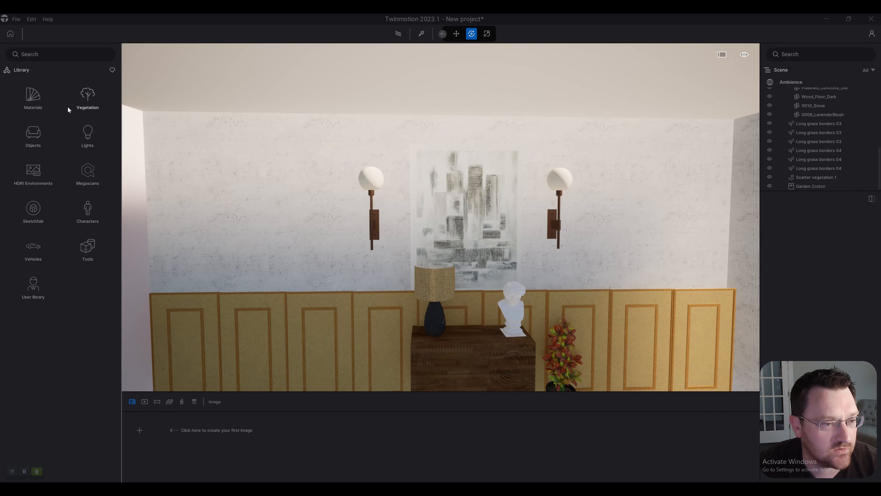
click(33, 97)
right_drag(317, 111, 298, 111)
key(w)
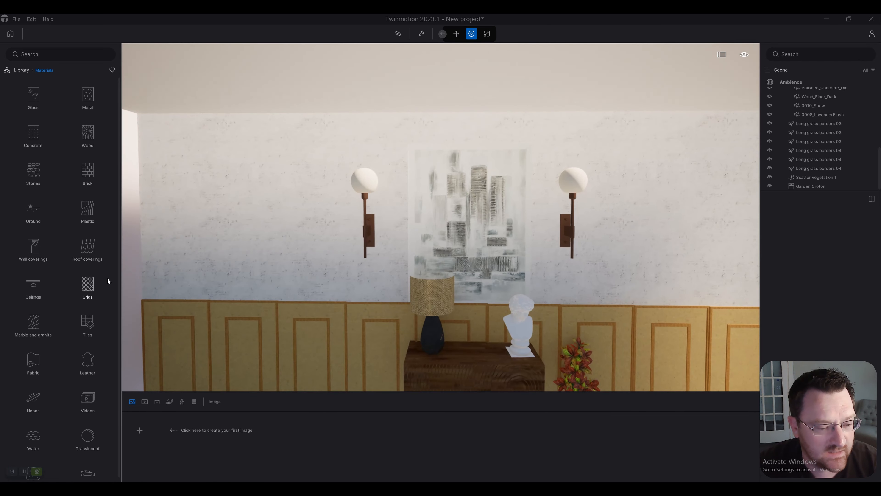
scroll(69, 298, down, 1)
right_drag(324, 262, 303, 264)
key(w)
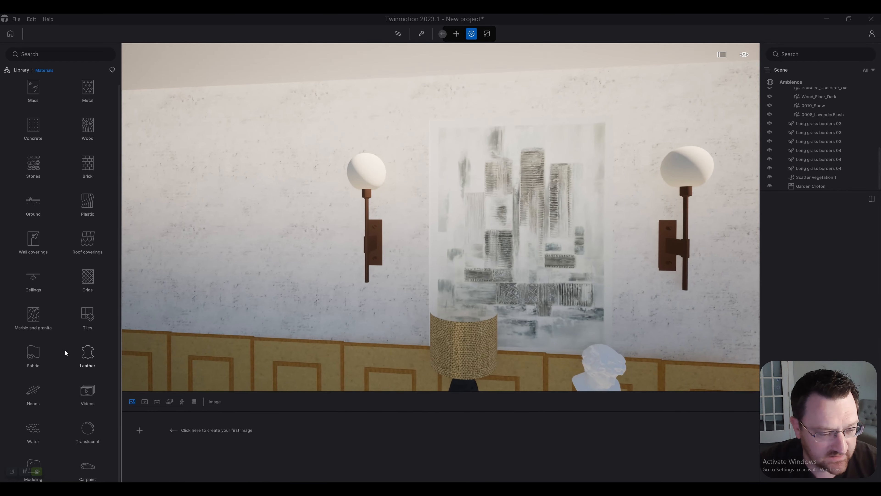
click(33, 392)
key(w)
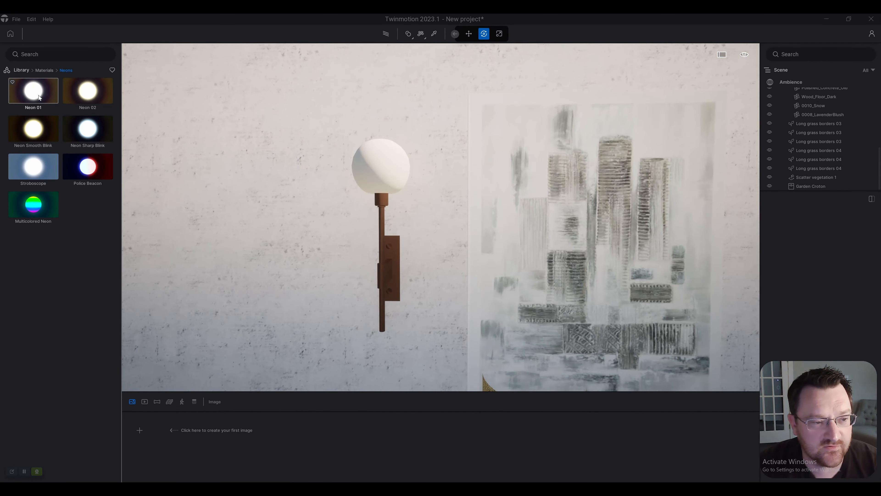
drag(38, 98, 292, 161)
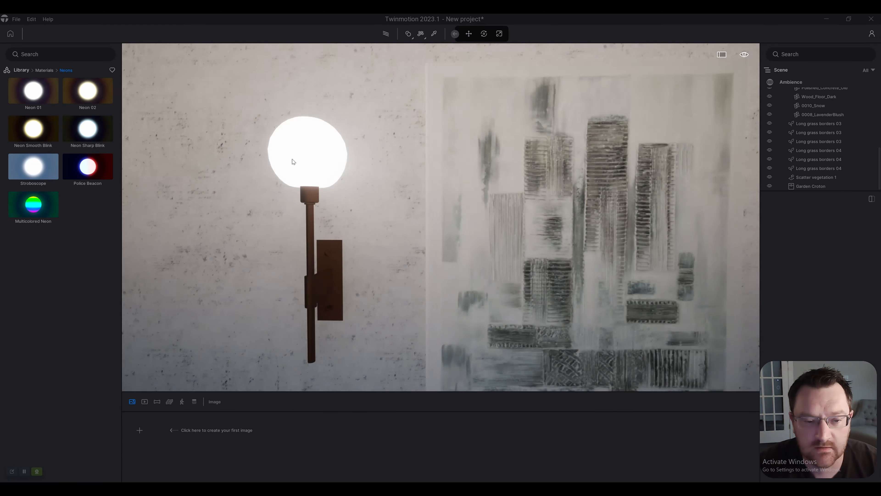
Step: Preview the glowing sconces with path tracing and lower the Neon 01 material's glow to about 12.8 nit
click(308, 163)
key(s)
key(d)
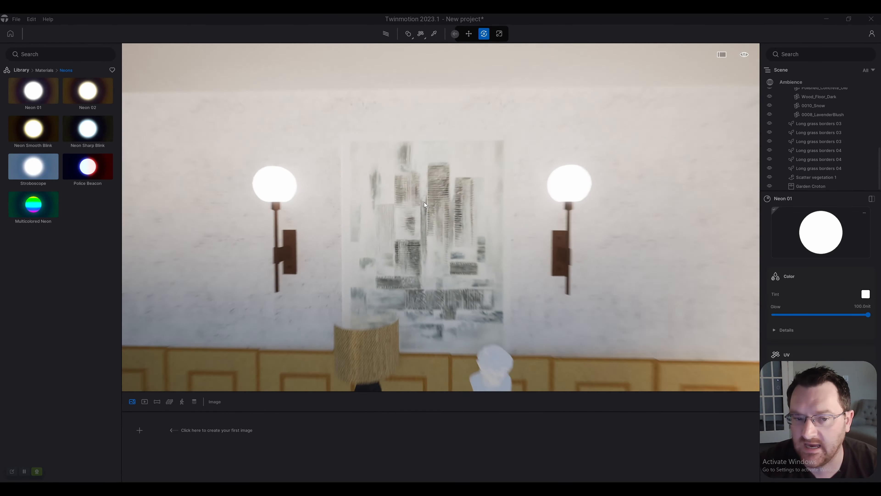
key(s)
right_drag(467, 228, 470, 248)
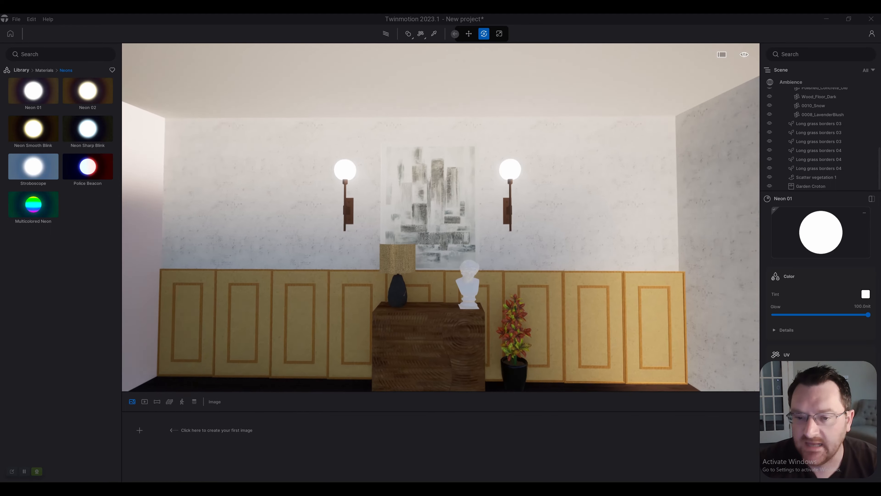
key(w)
key(q)
key(a)
key(d)
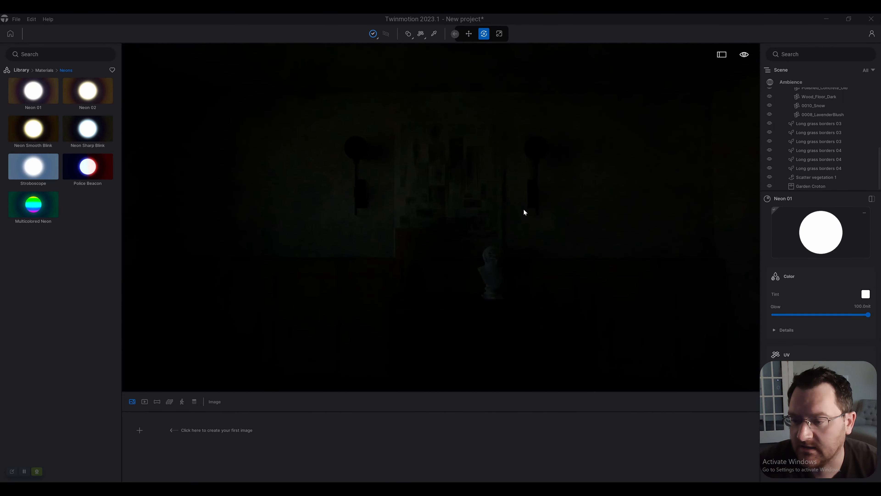
mouse_move(441, 217)
right_down()
mouse_move(295, 218)
mouse_move(491, 213)
right_up()
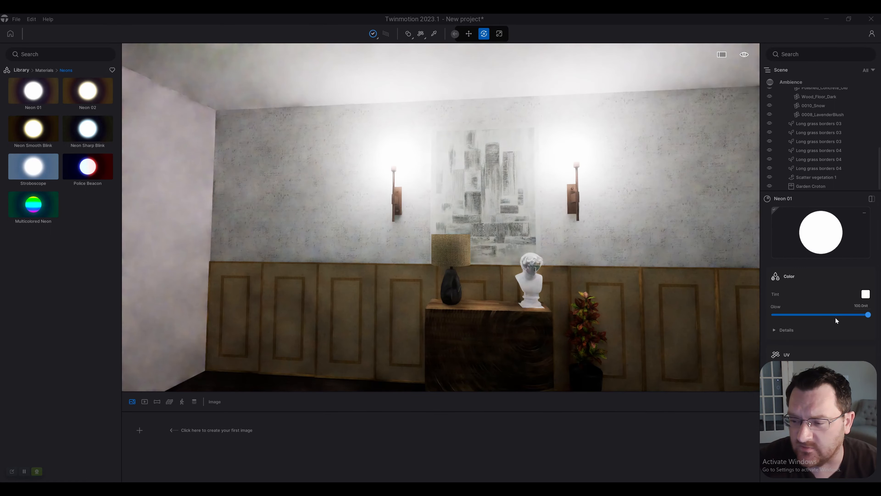
drag(835, 318, 786, 316)
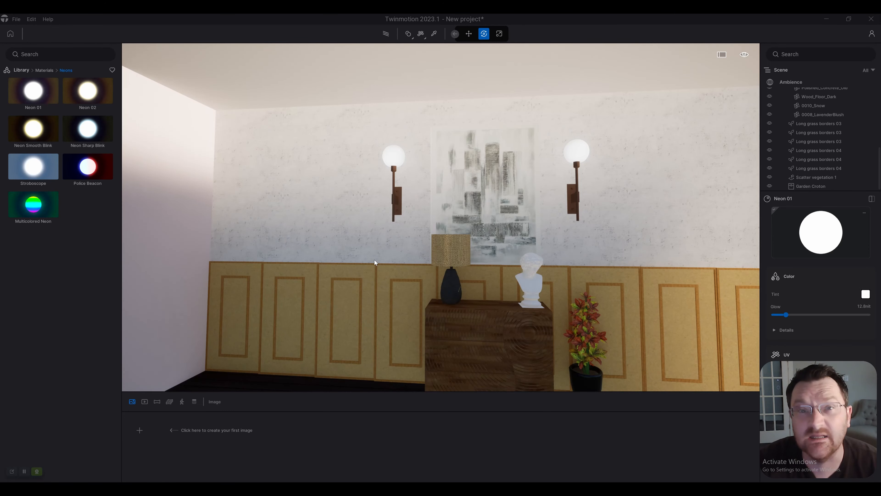
Step: Place two IES 08 lights from the library on the ceiling near the paneled wall, one toward each side
right_drag(376, 262, 423, 257)
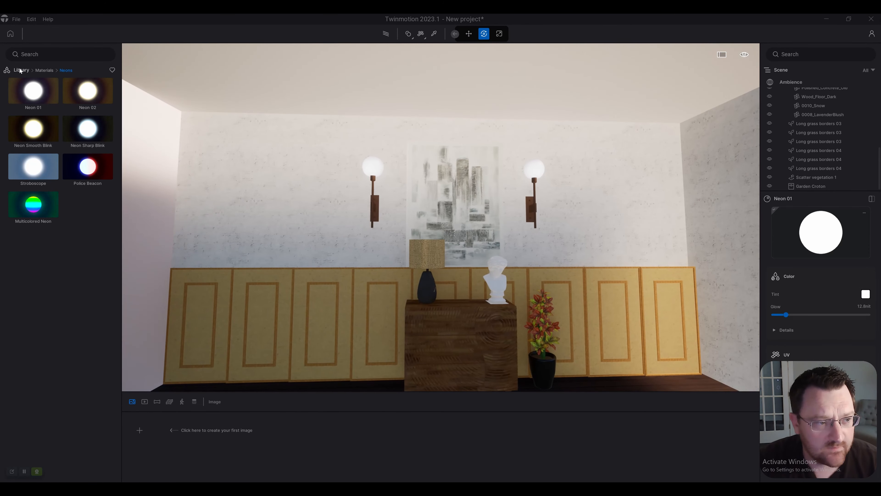
click(23, 70)
click(87, 135)
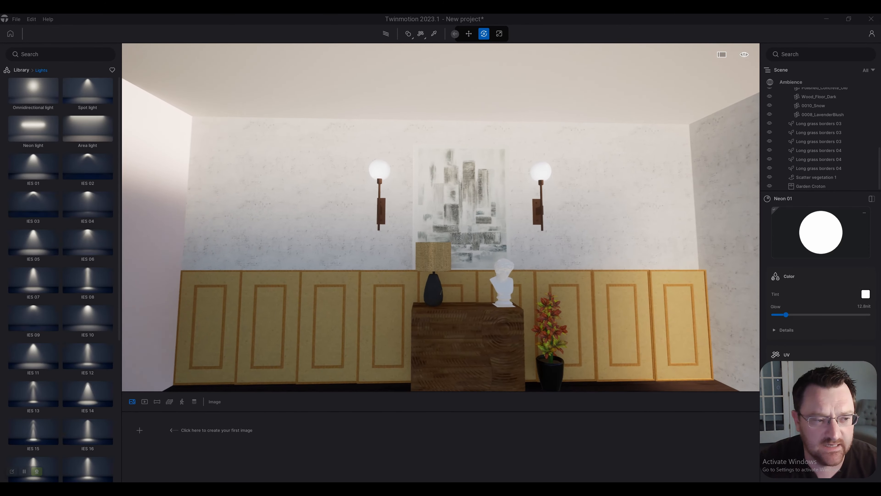
key(d)
key(w)
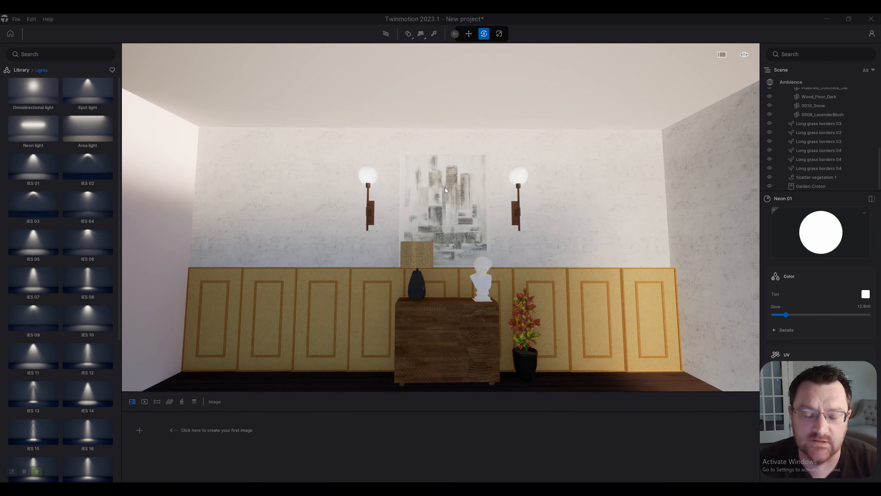
key(d)
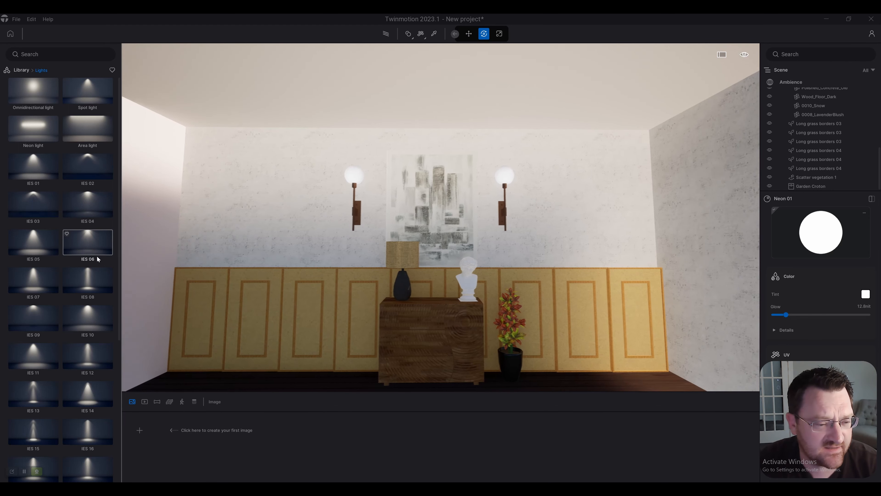
key(w)
key(a)
drag(95, 285, 353, 254)
right_drag(347, 261, 353, 254)
key(s)
drag(353, 254, 330, 136)
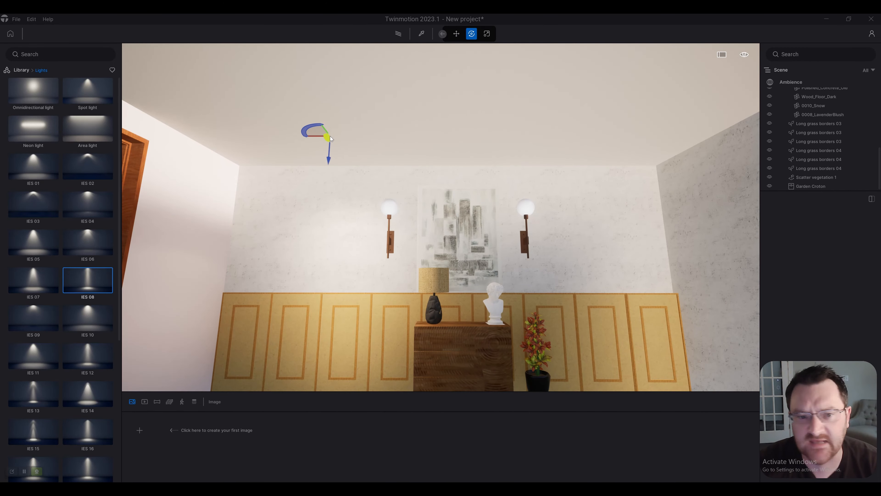
click(321, 133)
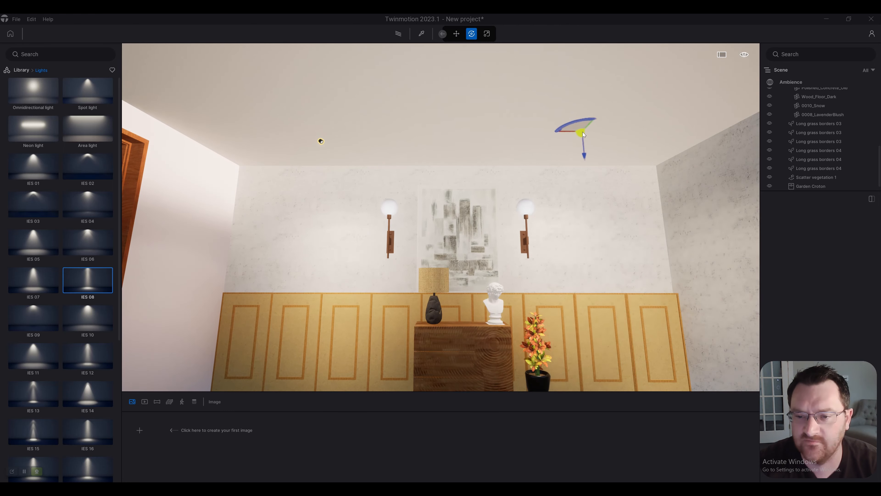
click(584, 138)
Step: Place two more IES 08 lights on the ceiling farther from the paneled wall, and end the light placement
key(s)
right_drag(416, 160, 411, 142)
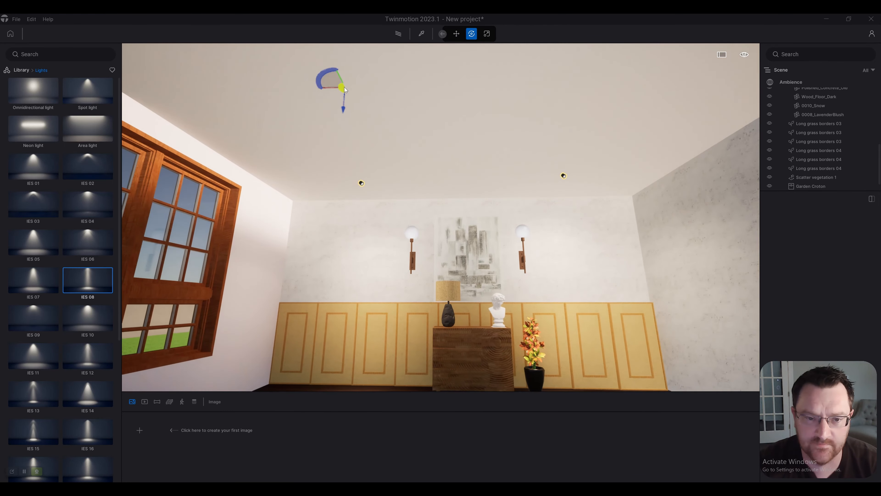
click(347, 87)
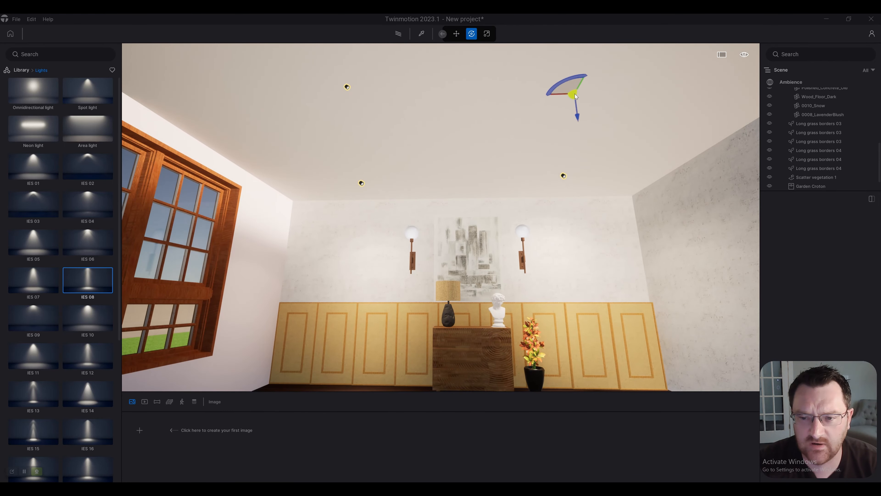
click(574, 95)
right_drag(575, 96, 562, 133)
key(w)
key(Escape)
Step: Preview the room's lighting with path tracing from a straight-on view of the paneled wall, and return to real-time rendering
right_drag(531, 165, 535, 137)
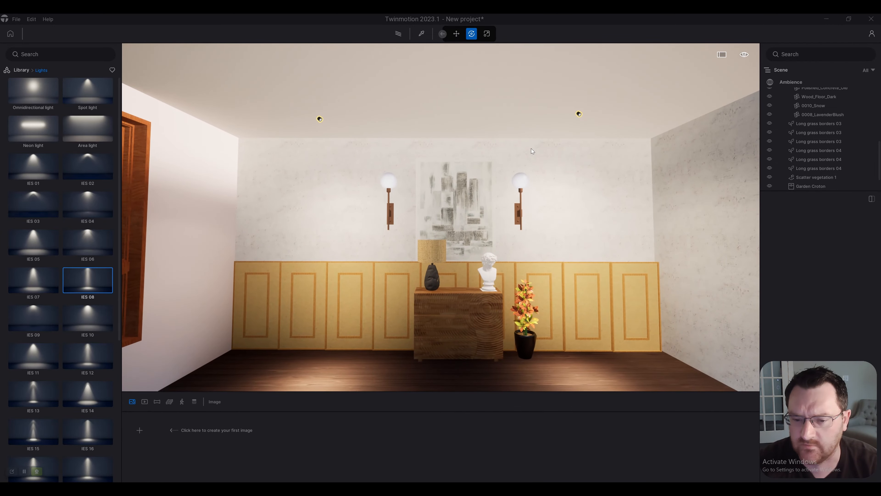
key(r)
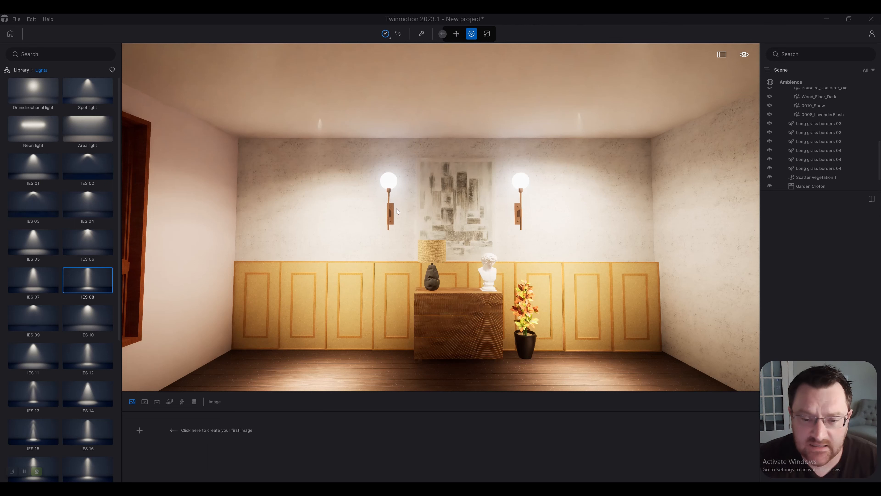
click(419, 172)
key(r)
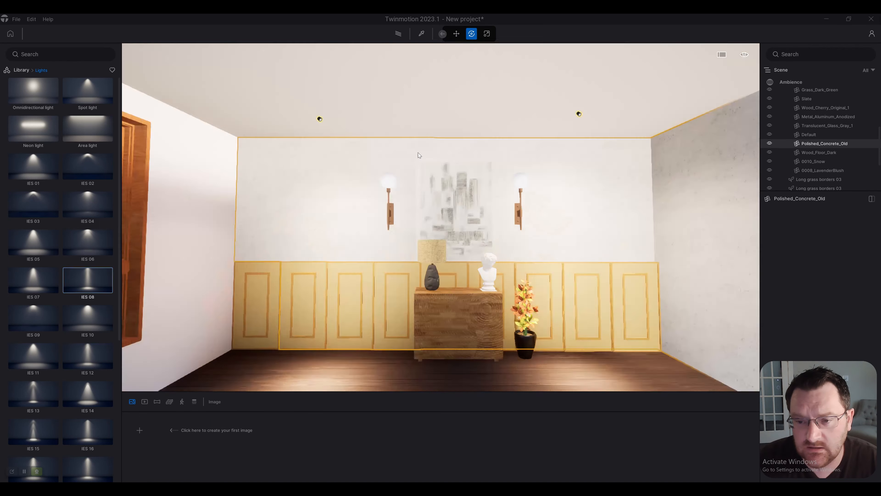
Step: Select all four IES 08 ceiling lights together and set their intensity to 50 lm
scroll(418, 172, down, 2)
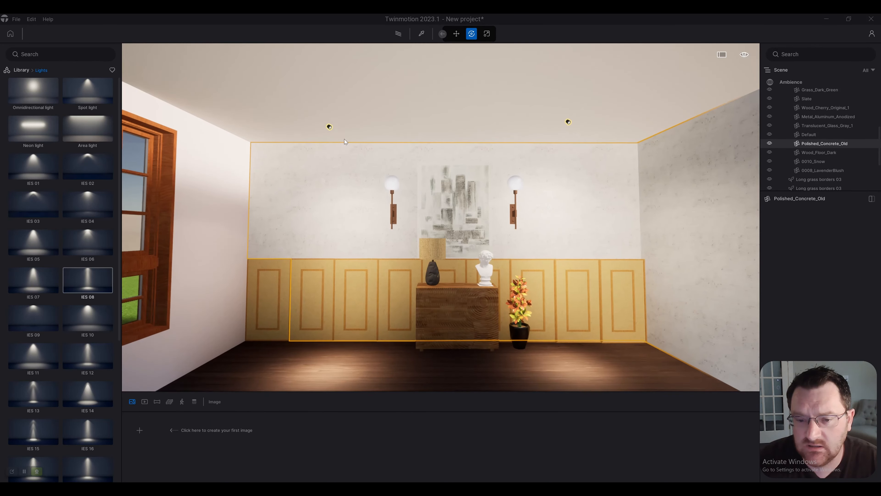
click(331, 128)
scroll(331, 129, up, 1)
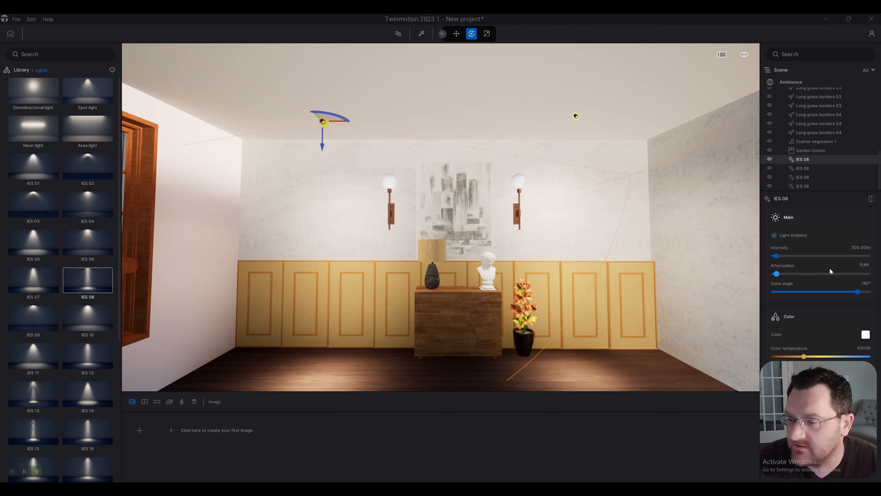
click(861, 247)
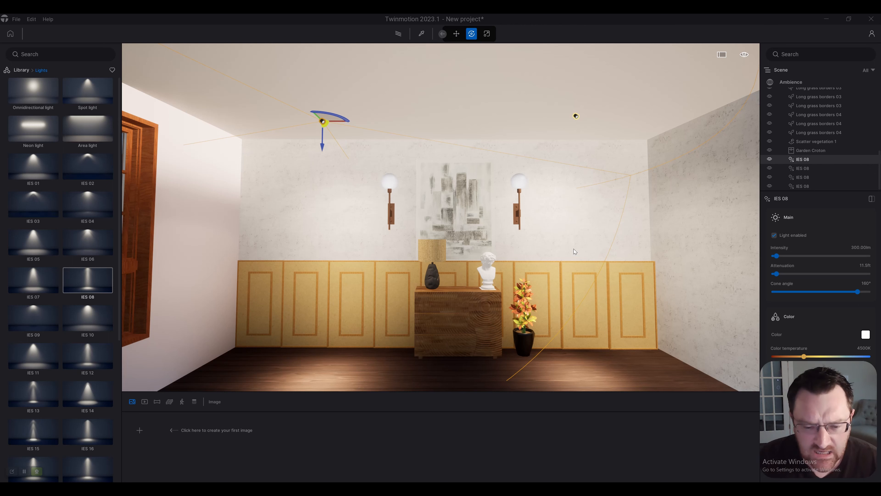
right_drag(543, 163, 404, 113)
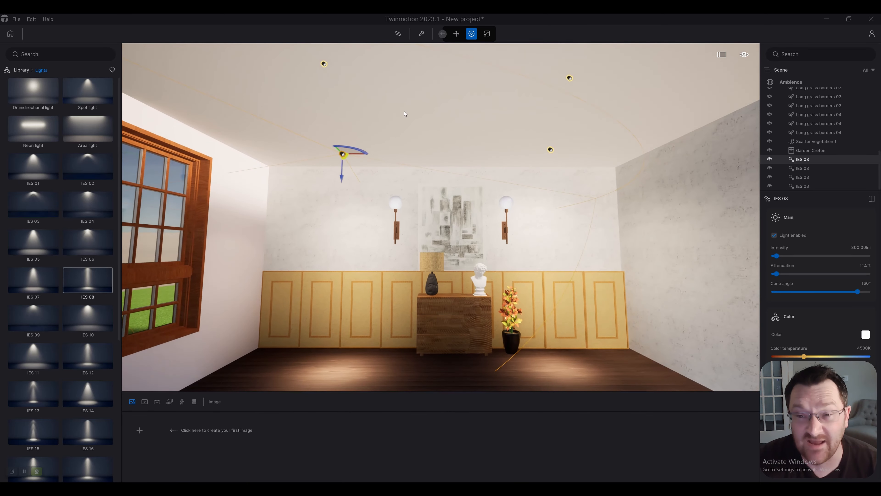
ctrl+click(324, 64)
ctrl+click(570, 78)
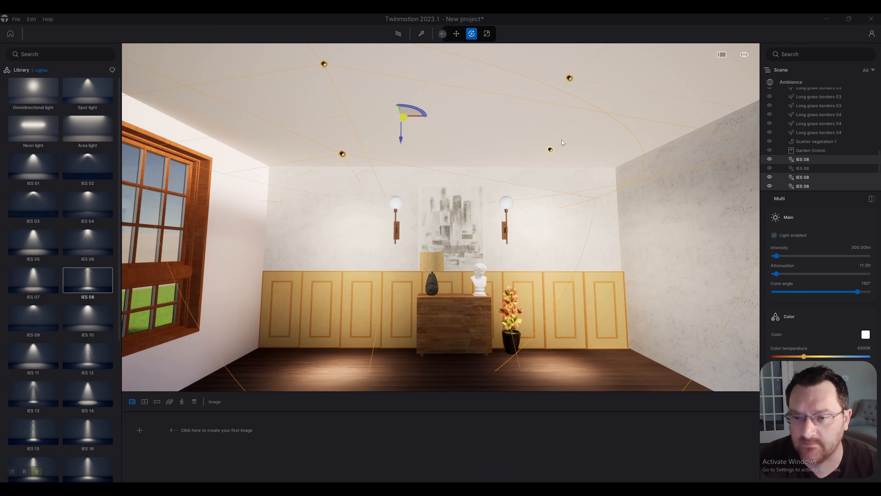
ctrl+click(550, 150)
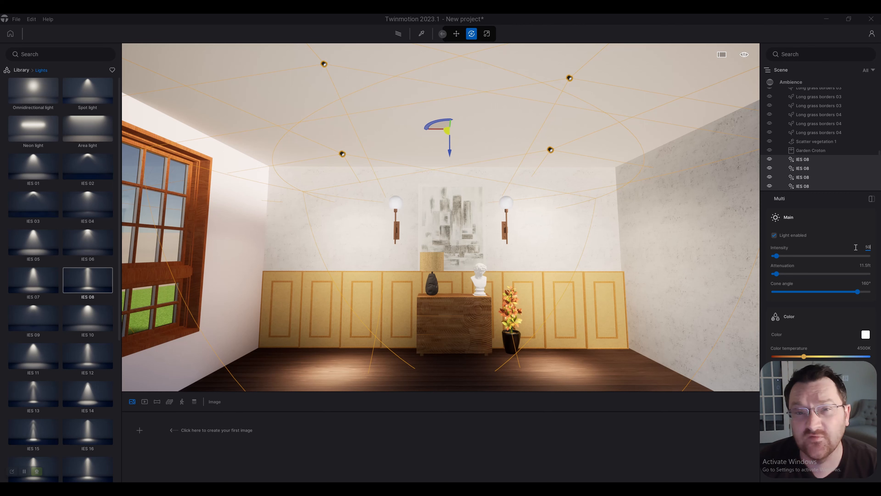
click(856, 247)
mouse_move(533, 239)
right_down()
mouse_move(474, 264)
mouse_move(540, 241)
right_up()
key(w)
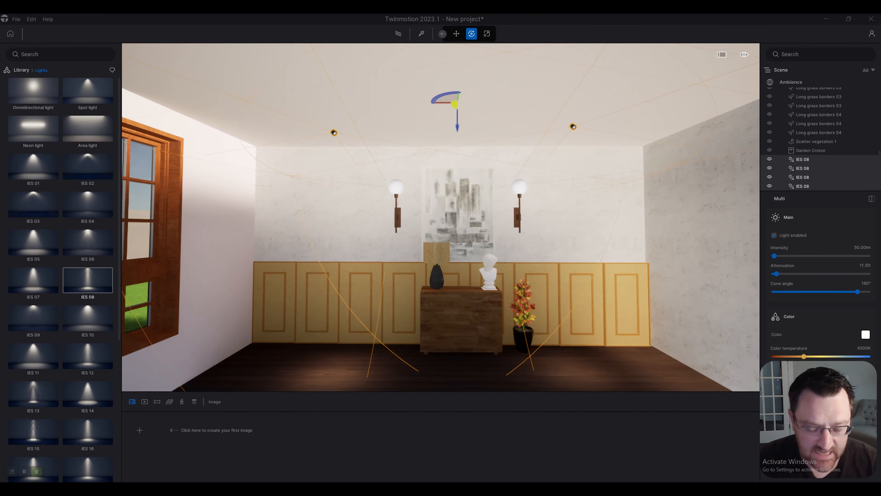
Step: Deselect the ceiling lights, preview the dimmed room with path tracing, and return to real-time rendering
key(Escape)
key(r)
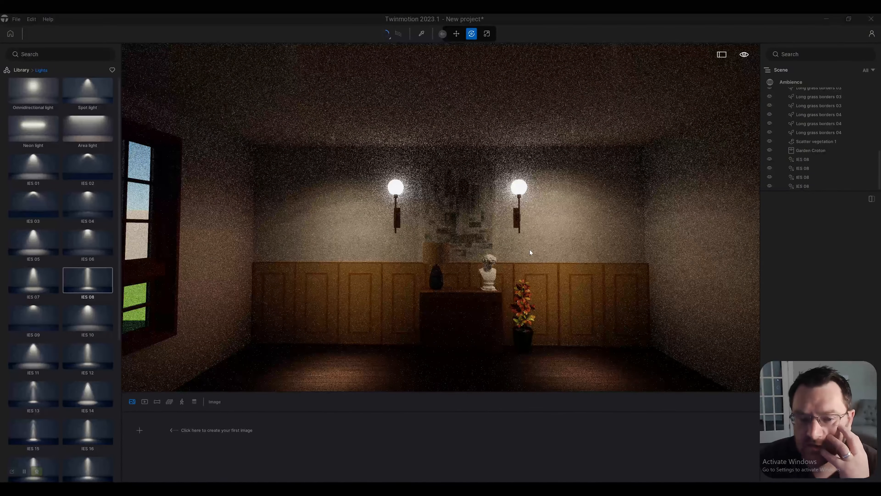
key(r)
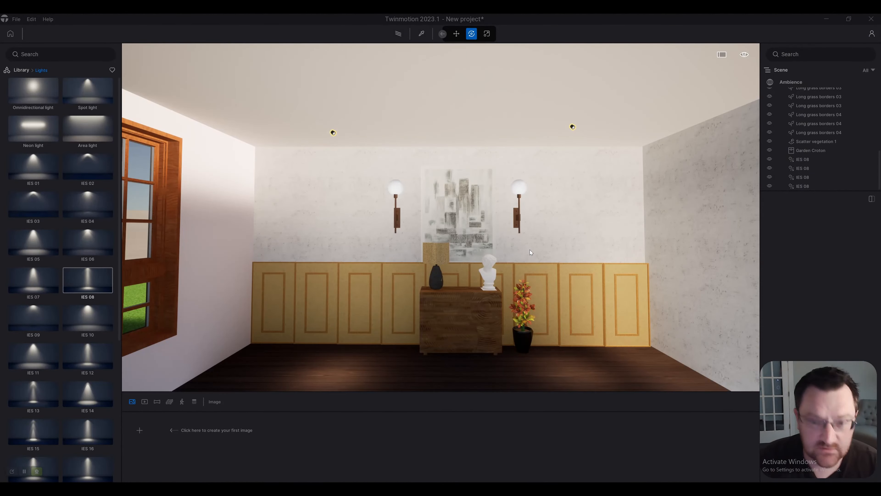
key(r)
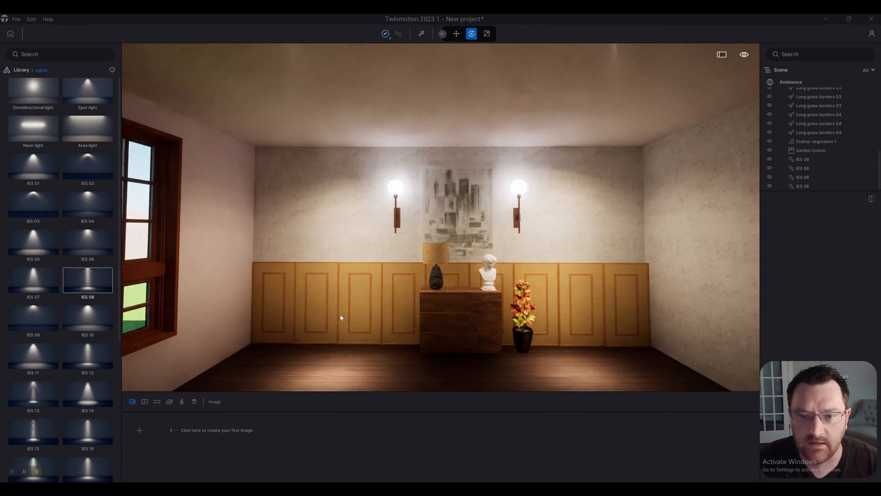
key(r)
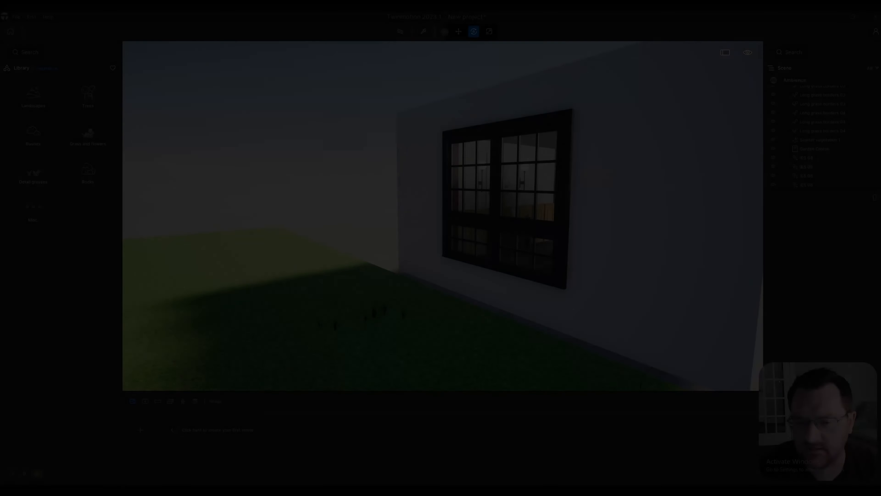
Step: Examine the lawn outside the window wall, its edges and the surrounding ground from several viewpoints
right_drag(624, 243, 593, 256)
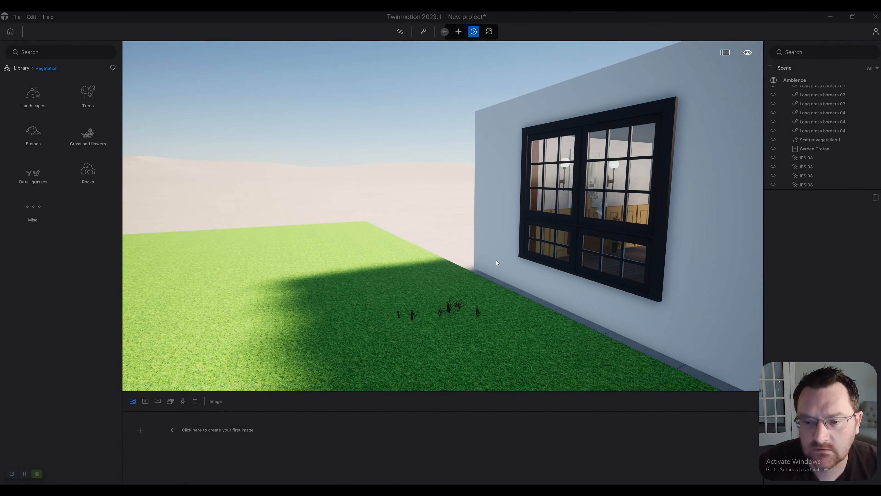
right_drag(545, 240, 399, 248)
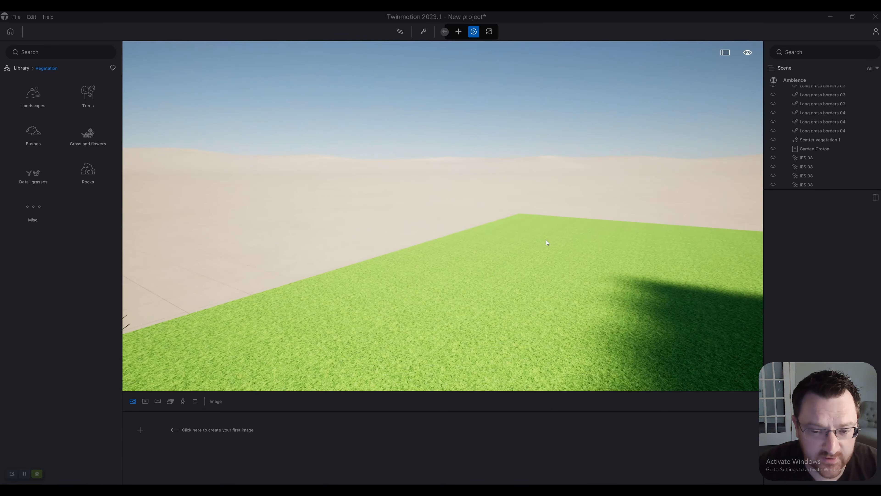
right_drag(629, 242, 474, 273)
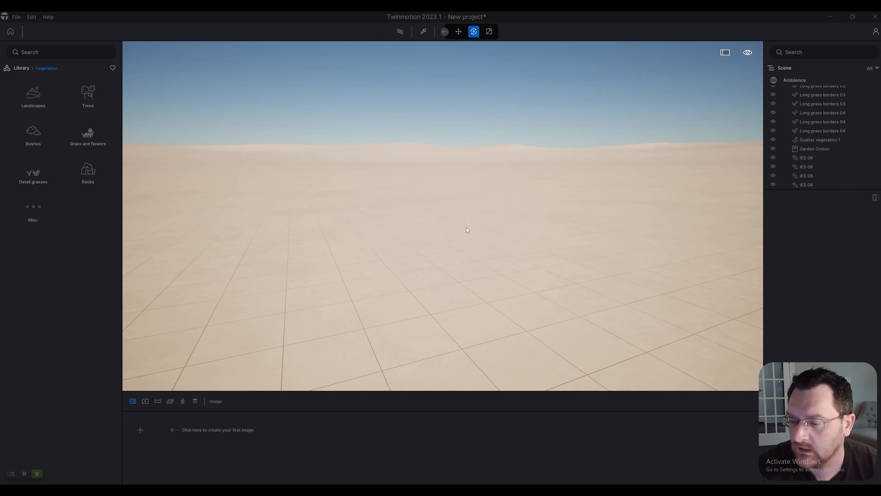
right_drag(465, 227, 328, 251)
key(d)
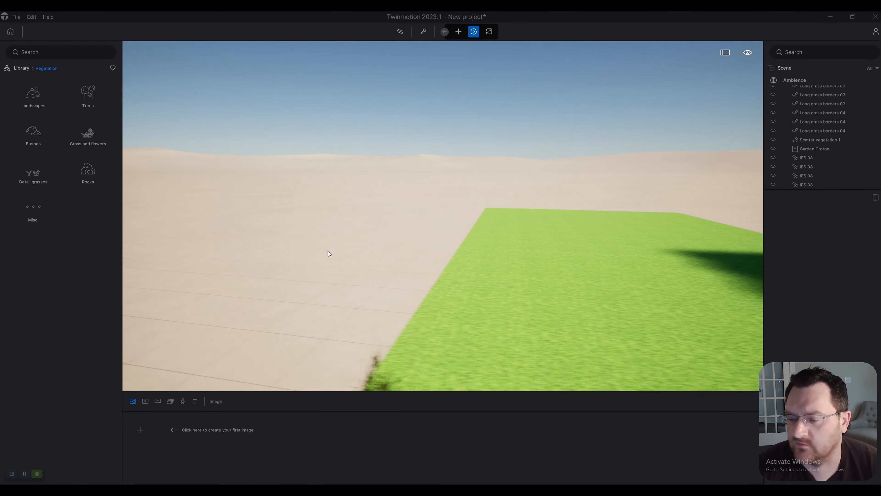
right_drag(328, 251, 443, 251)
key(w)
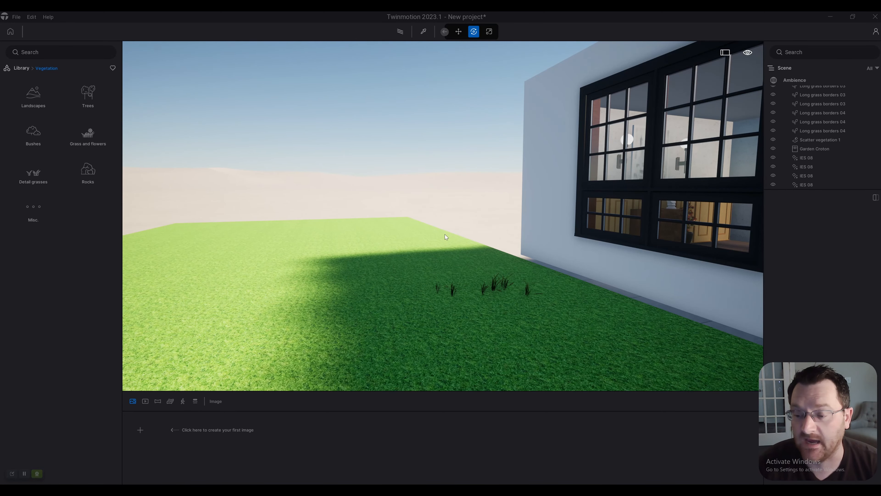
key(w)
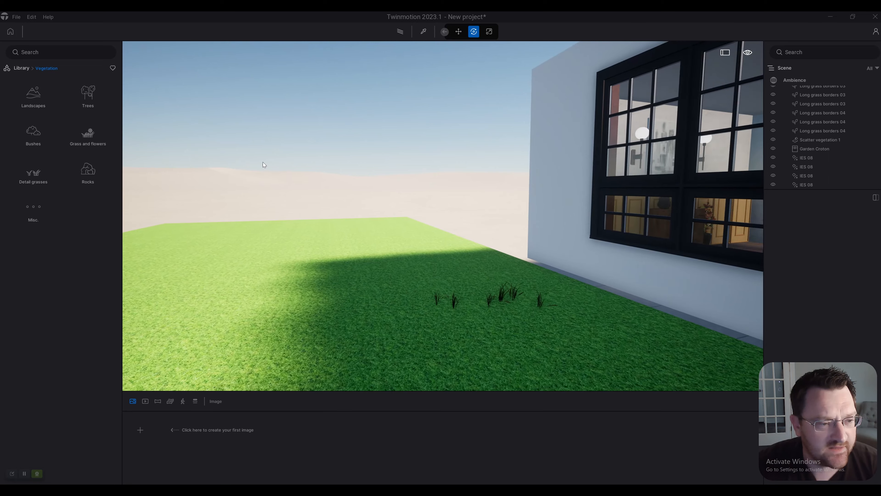
key(s)
right_drag(263, 164, 319, 193)
key(w)
key(q)
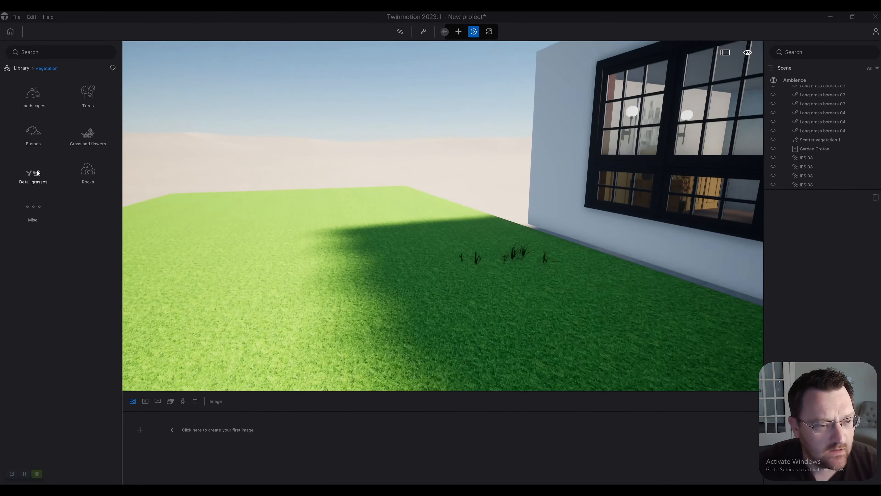
key(e)
Step: Place clumps of Long grass 03 from the Grass and flowers library by hand on the lawn near the window wall
click(98, 136)
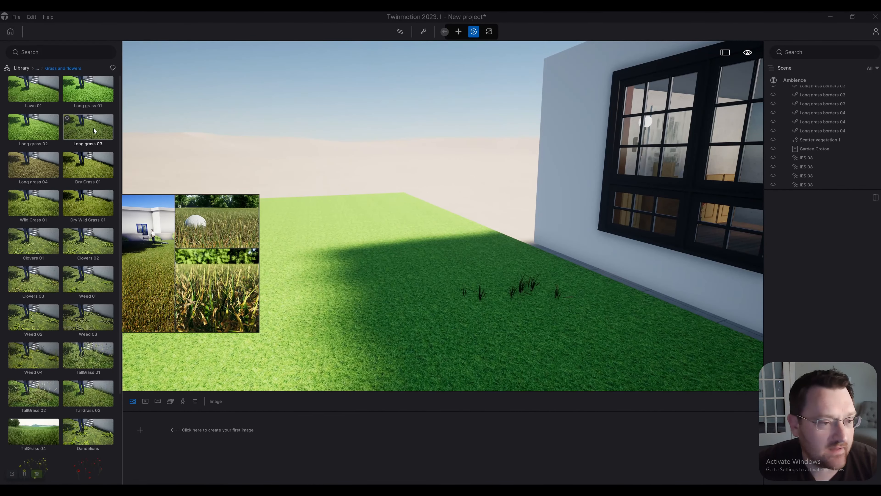
mouse_move(93, 127)
mouse_down()
mouse_move(385, 210)
mouse_move(463, 314)
mouse_move(388, 282)
mouse_move(479, 291)
mouse_move(422, 284)
mouse_move(405, 256)
mouse_up()
click(406, 255)
key(a)
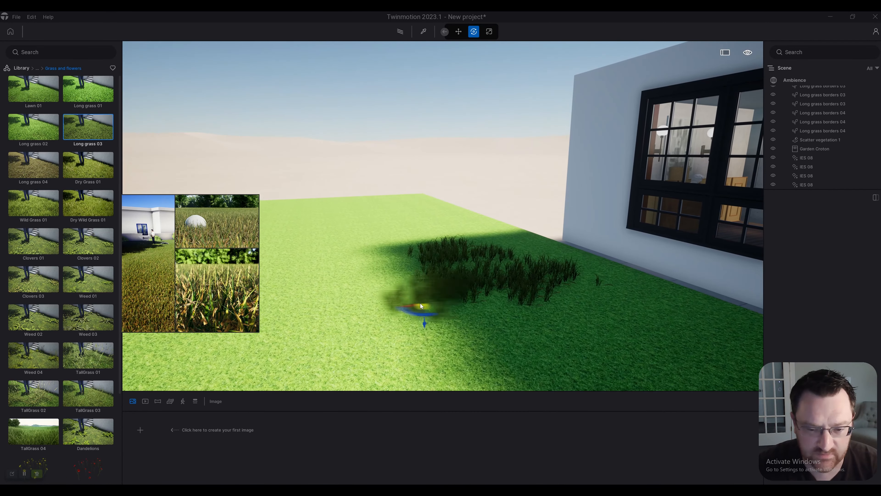
click(416, 303)
key(w)
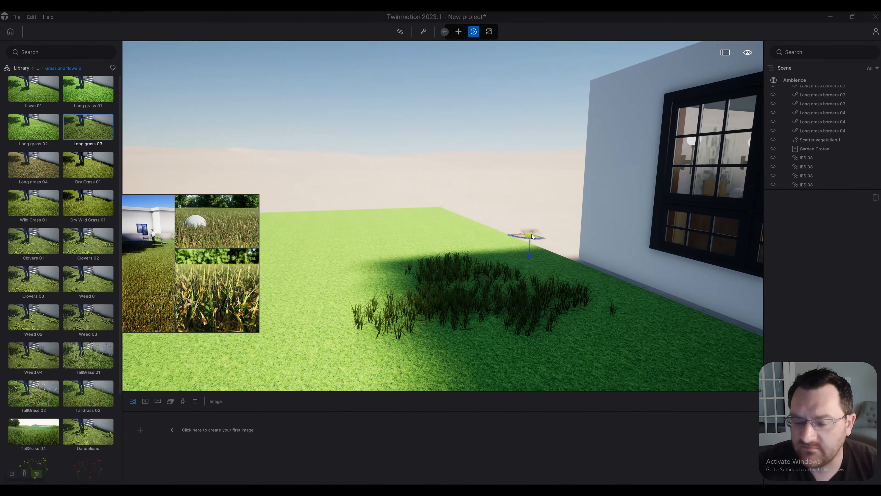
key(w)
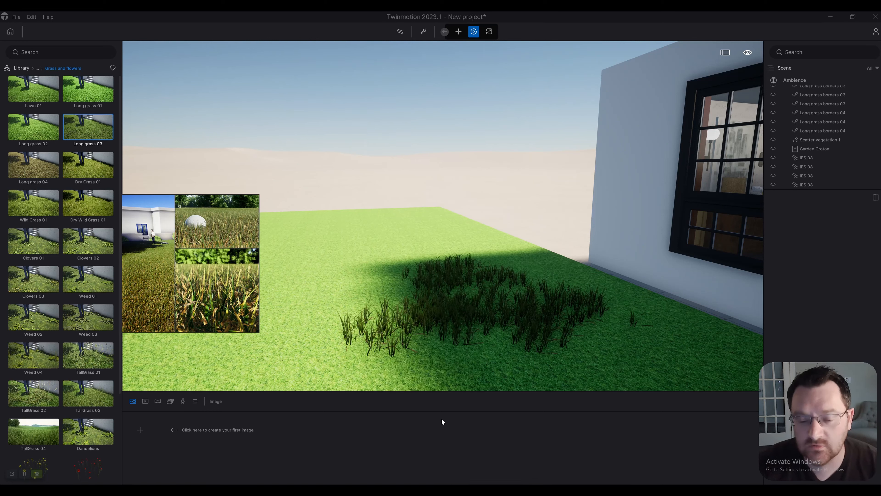
Step: Open the foliage scatter tool and add Dry Wild Grass 01 to its models
click(440, 489)
right_drag(741, 258, 732, 228)
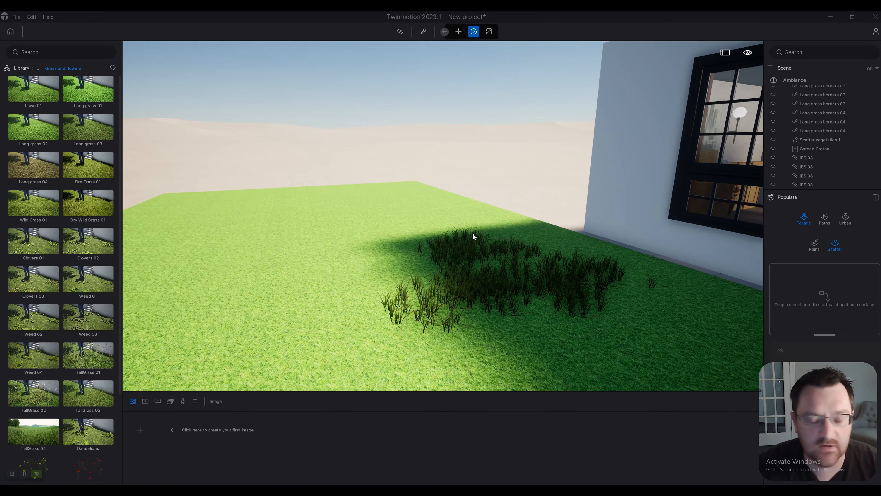
right_drag(347, 228, 440, 224)
mouse_move(85, 198)
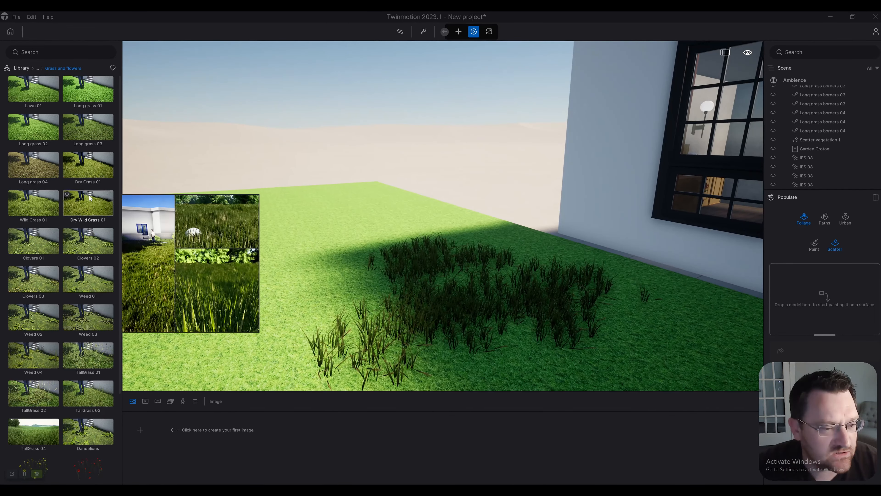
drag(83, 199, 112, 250)
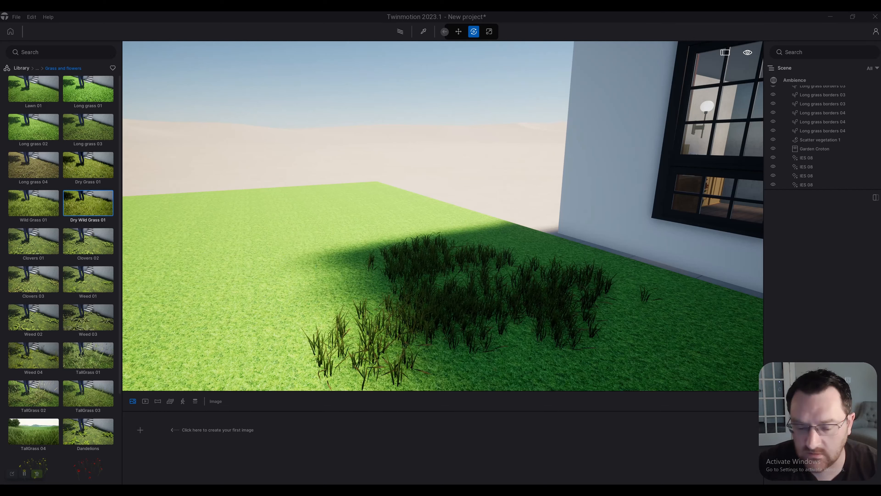
key(Escape)
mouse_move(74, 295)
drag(79, 211, 825, 294)
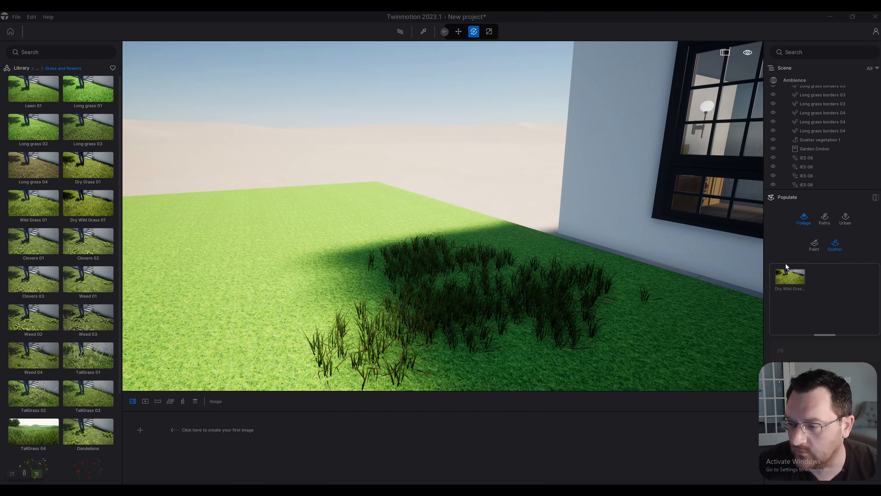
Step: Scatter Dry Wild Grass 01 across the whole Grass_Dark_Green lawn surface
key(a)
click(249, 284)
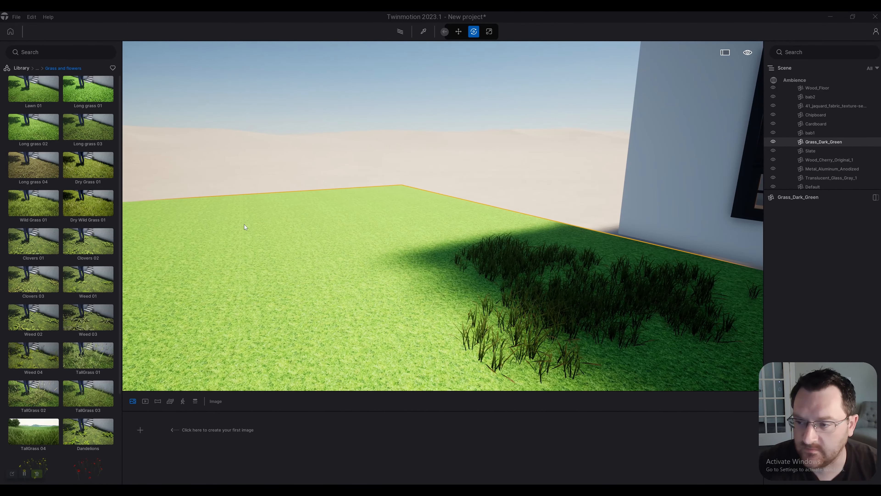
key(Escape)
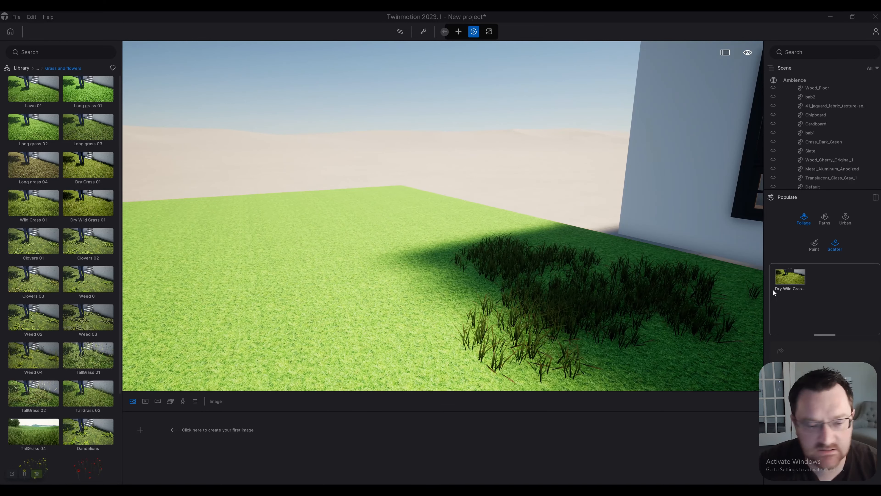
click(789, 282)
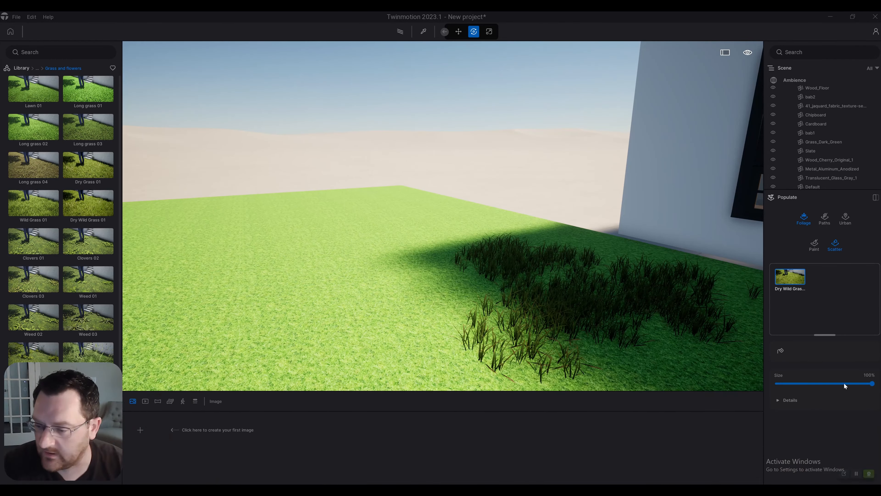
click(780, 351)
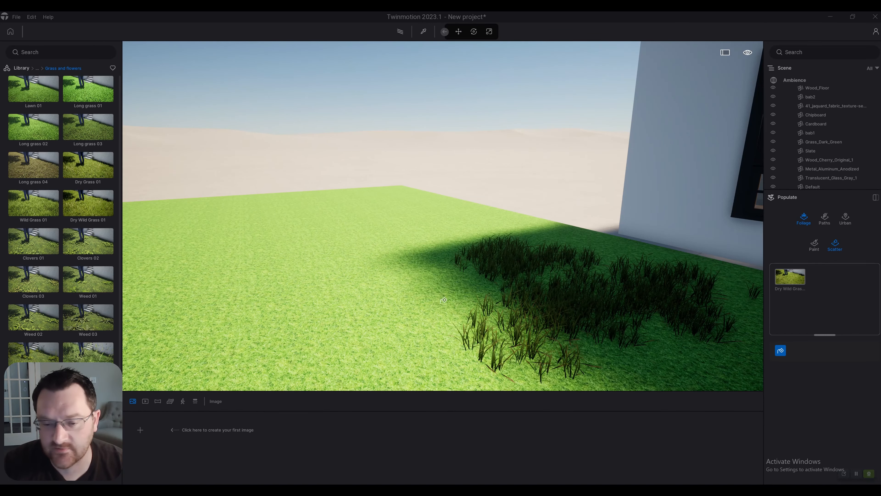
click(425, 295)
Step: Add Long grass 03 and TallGrass 01 to the lawn's scatter vegetation set
mouse_move(80, 161)
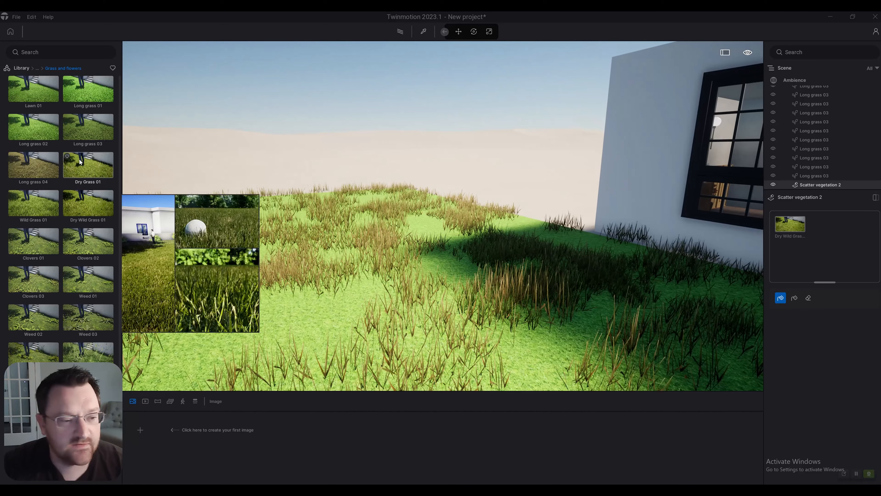
drag(87, 135, 852, 232)
scroll(59, 237, down, 1)
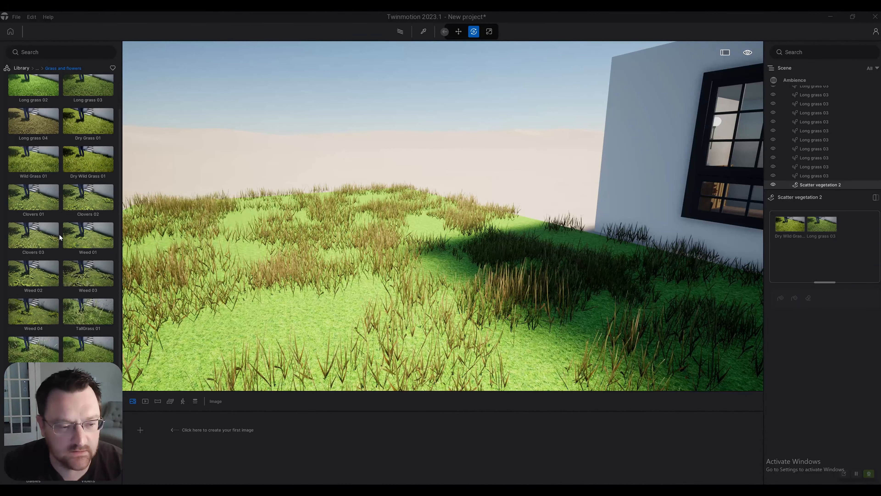
mouse_move(87, 235)
drag(89, 310, 796, 260)
Step: Select Dry Wild Grass 01, Long grass 03 and TallGrass 01 together and scatter them across the lawn
click(790, 230)
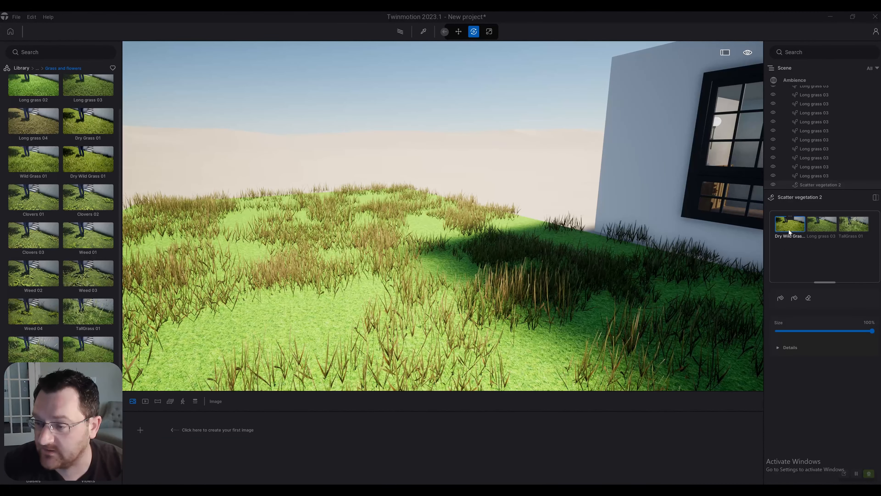
ctrl+click(814, 225)
ctrl+click(848, 225)
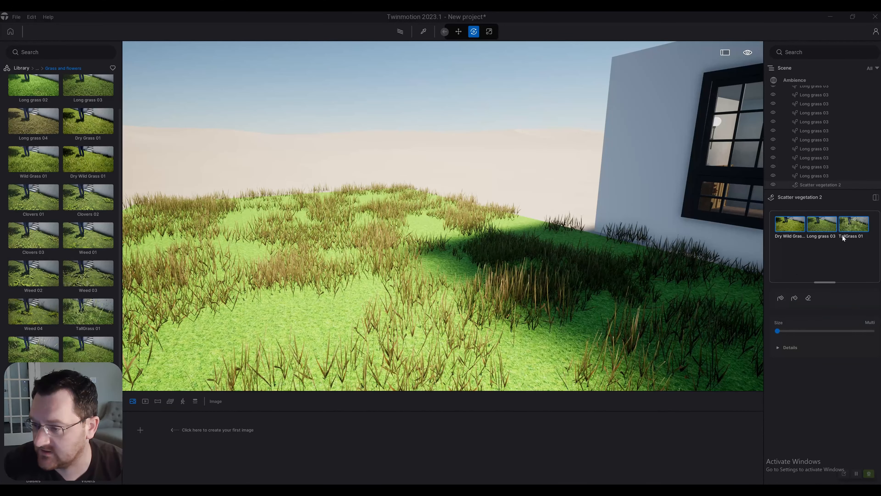
click(780, 297)
click(370, 327)
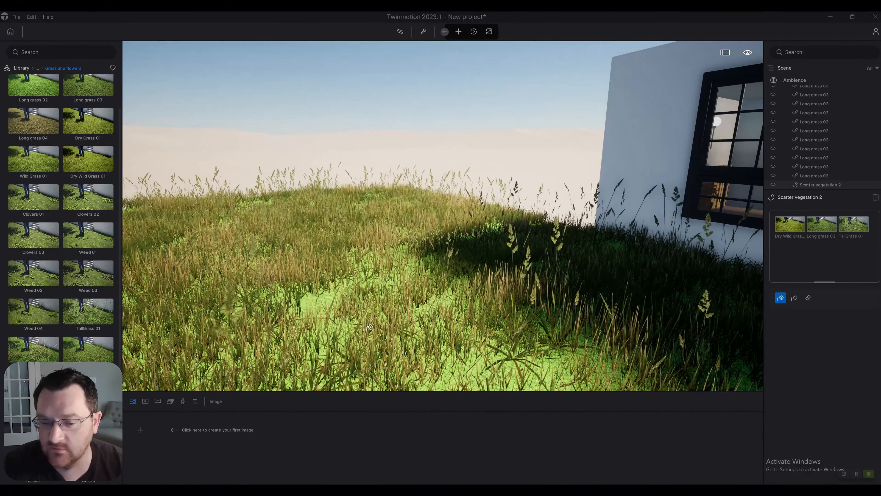
Step: Examine the mixed grass scattered across the lawn beside the house from low and raised viewpoints
key(s)
right_drag(370, 327, 355, 301)
key(w)
key(e)
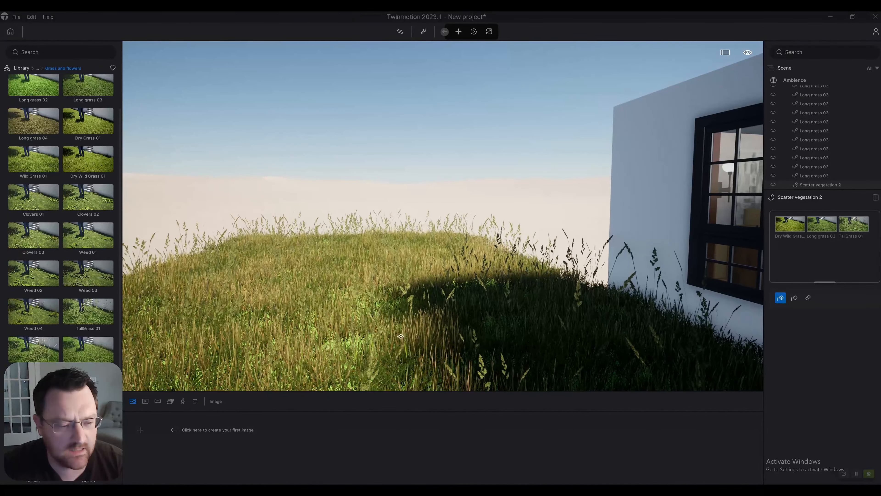
key(d)
right_drag(466, 275, 480, 289)
key(q)
key(d)
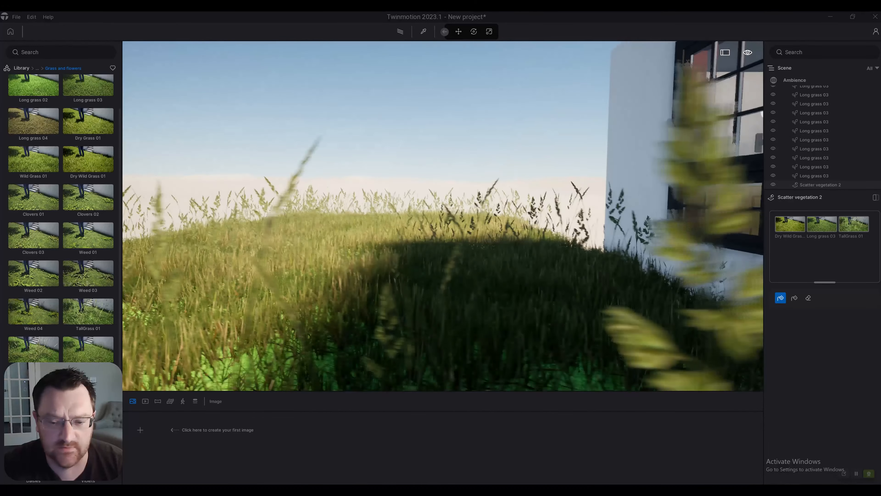
key(s)
key(w)
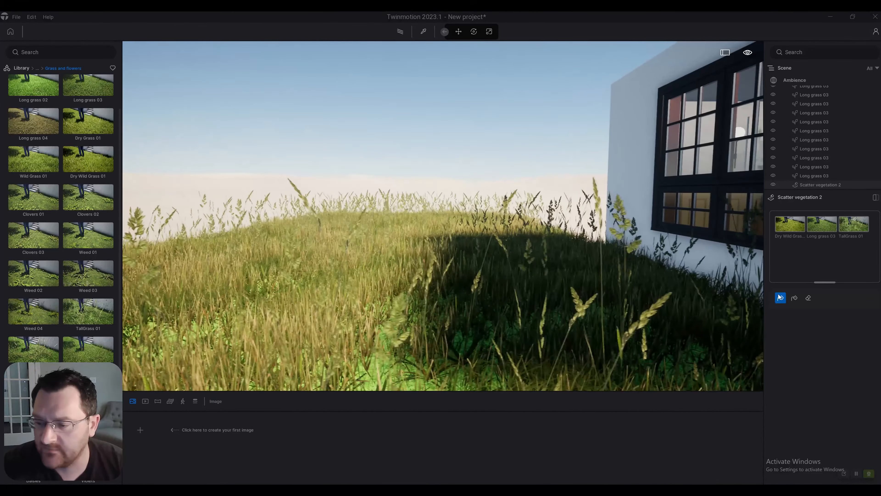
key(e)
key(a)
right_drag(425, 256, 450, 256)
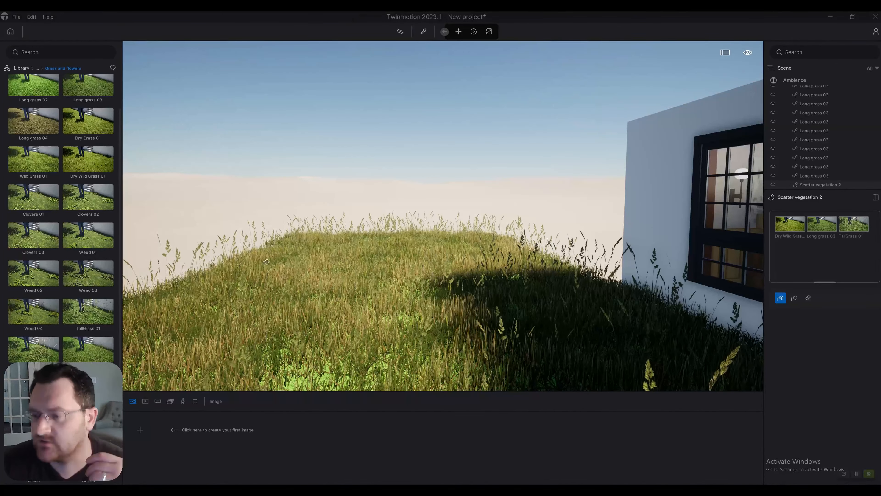
Step: Undo the mixed grass scatter on the lawn together with the newly started painted vegetation
key(Escape)
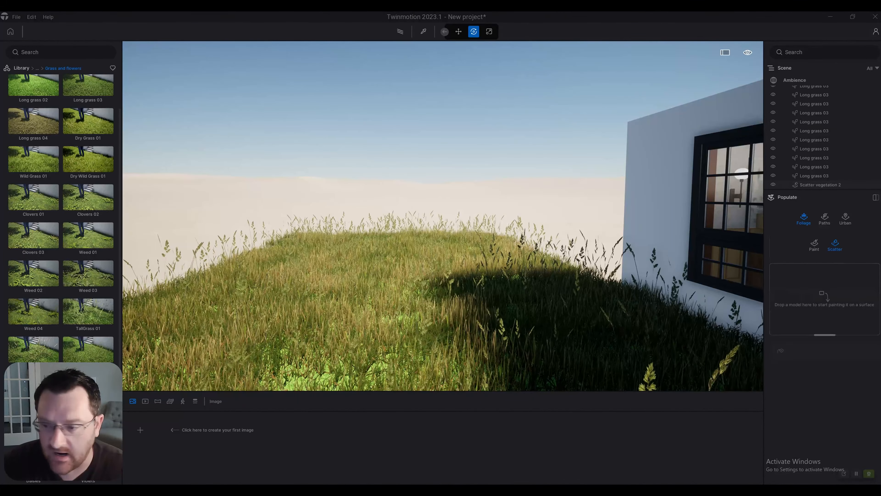
click(815, 244)
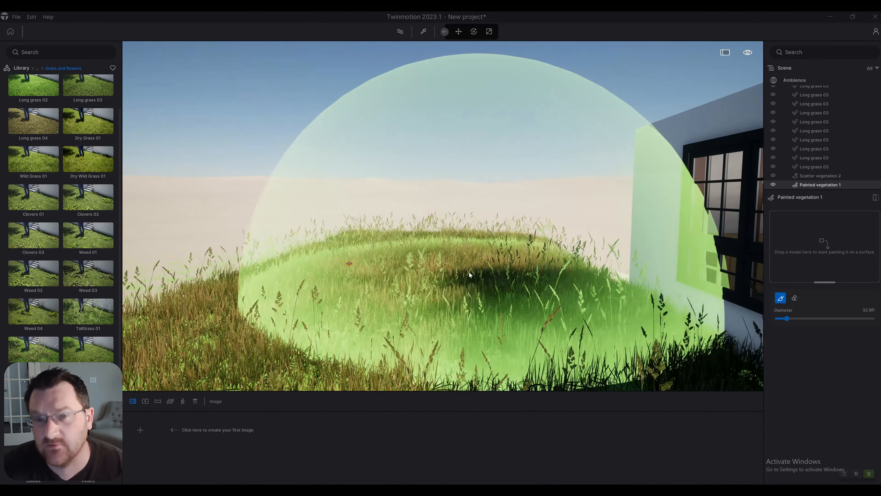
key(a)
key(ctrl+z)
key(ctrl+z)
key(ctrl+z)
key(ctrl+z)
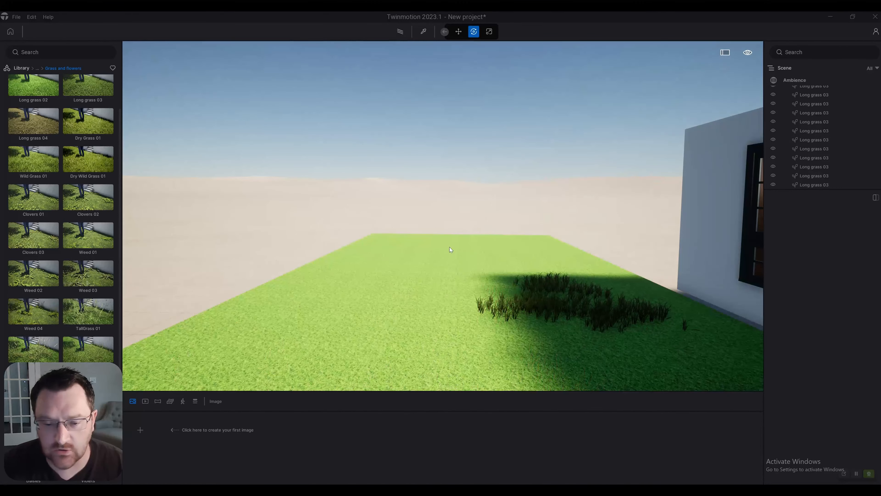
Step: Open the foliage paint tool and add Dry Grass 01 to its models
mouse_move(449, 246)
right_down()
mouse_move(486, 274)
mouse_move(472, 269)
mouse_move(651, 214)
mouse_move(722, 222)
right_up()
key(a)
key(a)
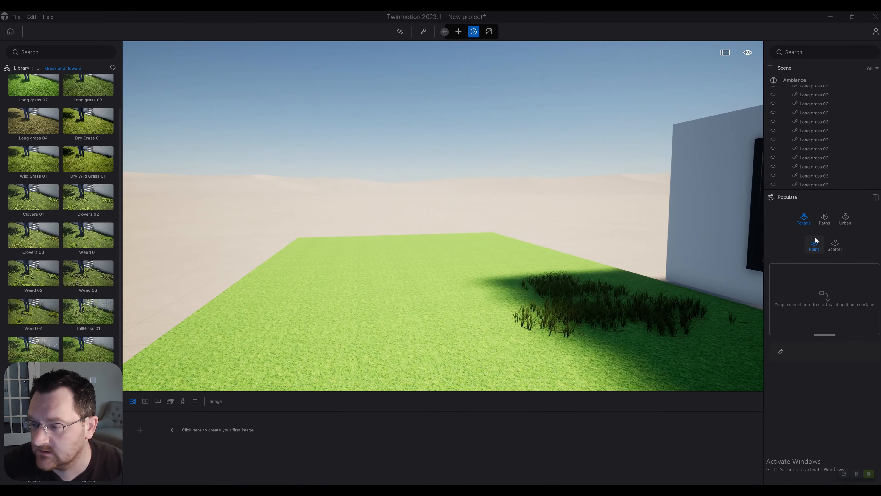
mouse_move(76, 158)
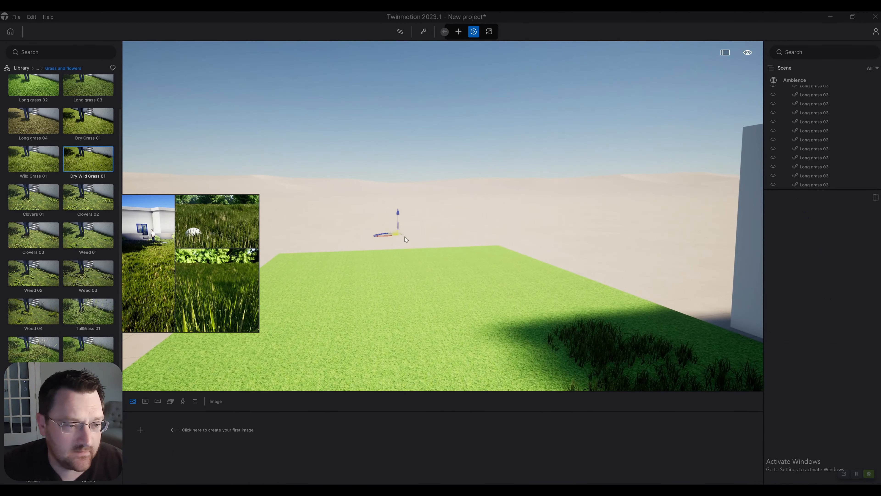
drag(83, 161, 792, 281)
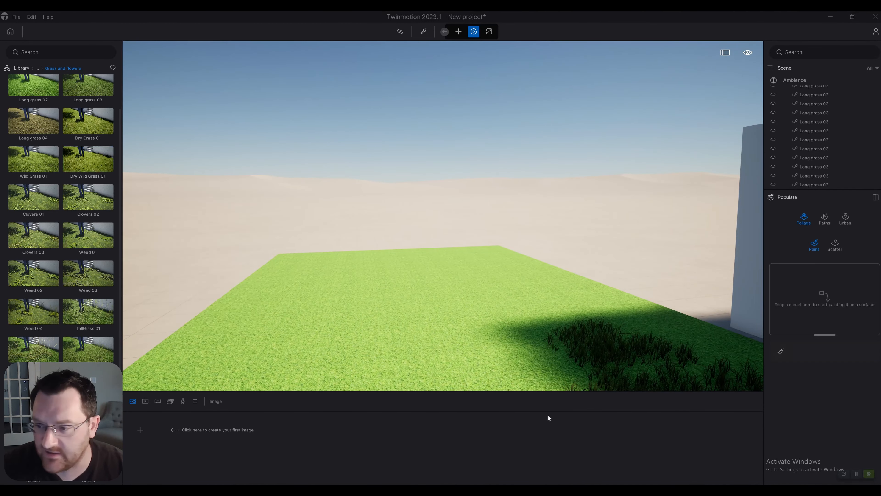
mouse_move(84, 152)
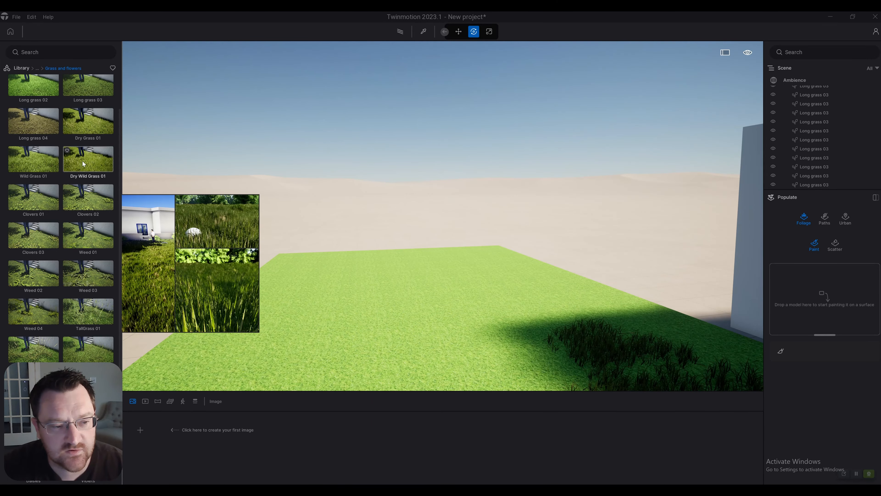
scroll(83, 156, up, 1)
mouse_move(110, 138)
mouse_down()
mouse_move(767, 267)
mouse_move(815, 294)
mouse_up()
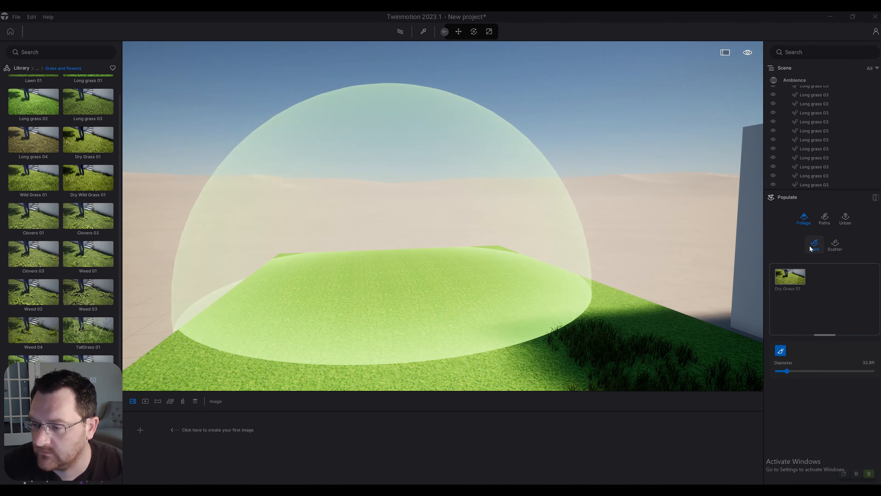
Step: Paint Dry Grass 01 across the lawn with the 32.8 ft diameter brush
right_drag(481, 244, 463, 273)
scroll(463, 273, down, 2)
mouse_move(394, 278)
mouse_down()
mouse_move(379, 284)
mouse_move(400, 296)
mouse_move(412, 283)
mouse_up()
right_drag(412, 283, 416, 305)
scroll(416, 278, down, 2)
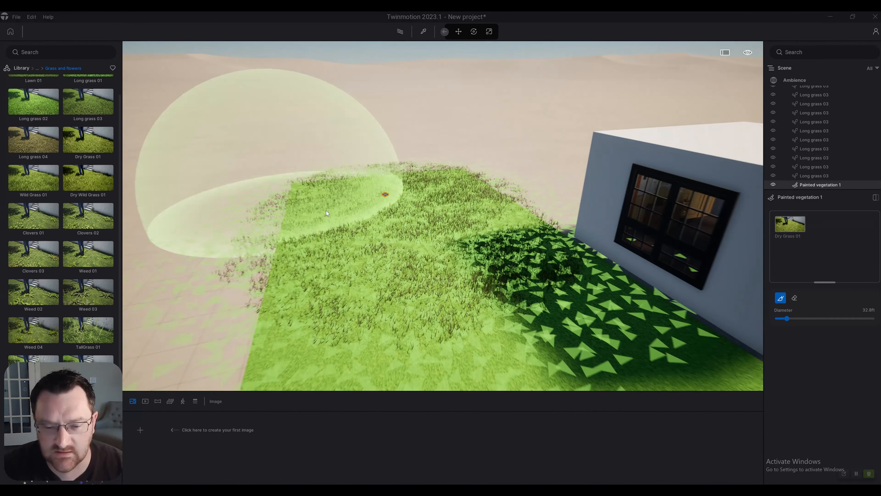
right_drag(327, 210, 367, 288)
scroll(410, 309, down, 3)
drag(433, 327, 374, 314)
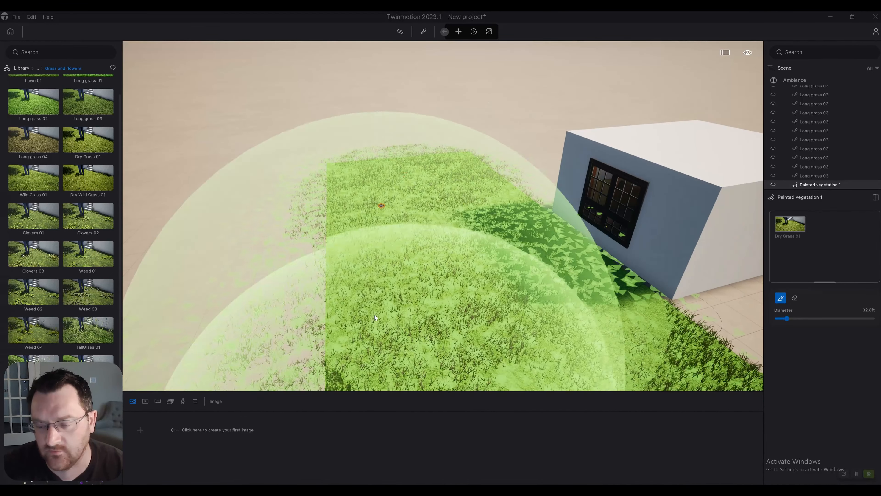
right_drag(375, 314, 342, 239)
Step: Examine the painted dry grass across the lawn and along its edges
key(q)
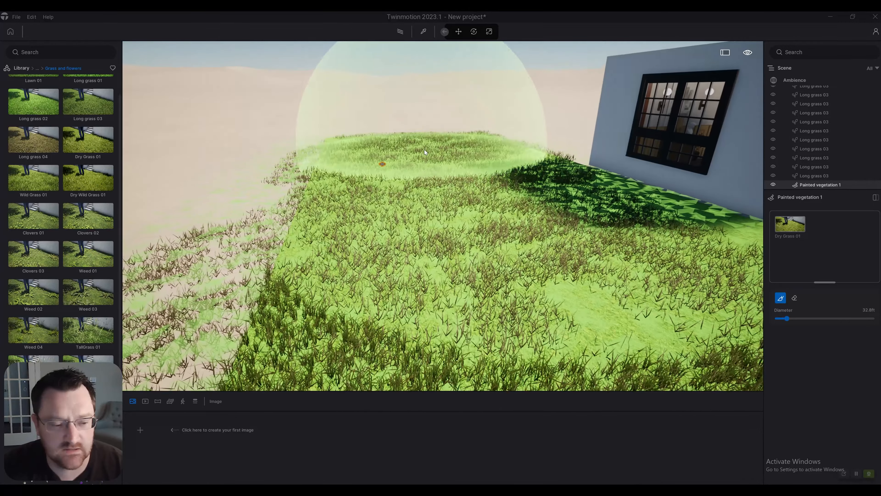
key(w)
right_drag(461, 233, 451, 211)
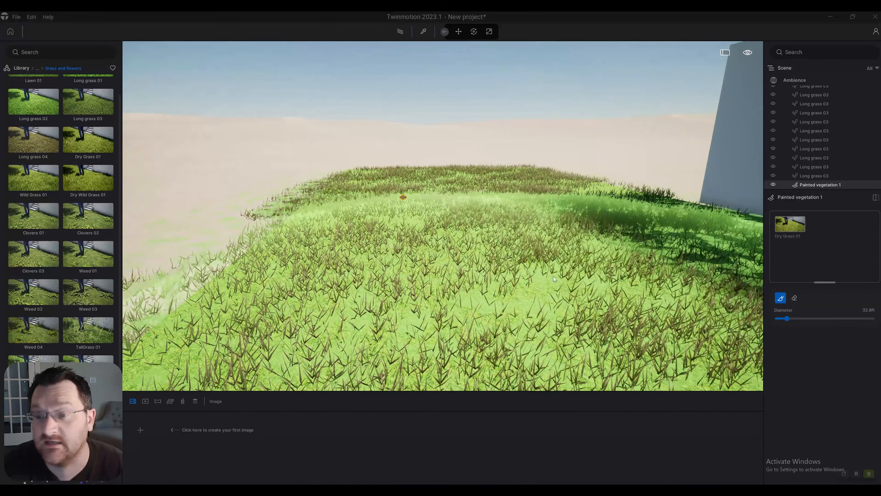
key(d)
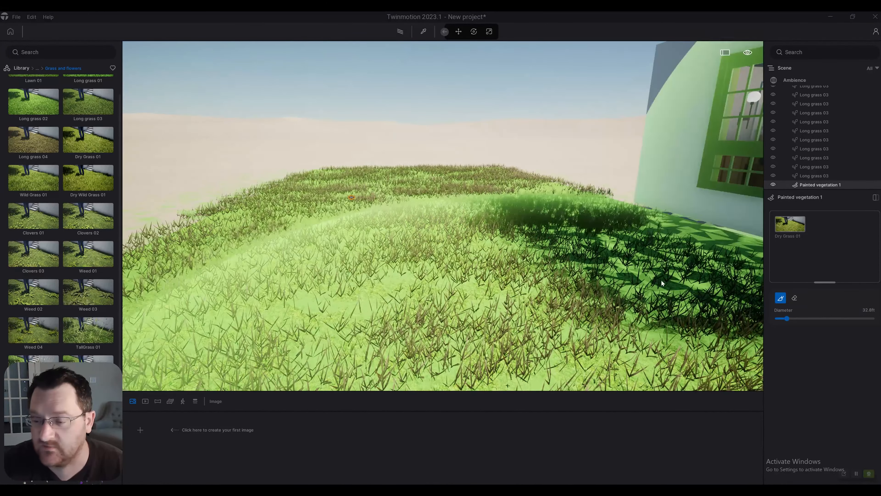
key(e)
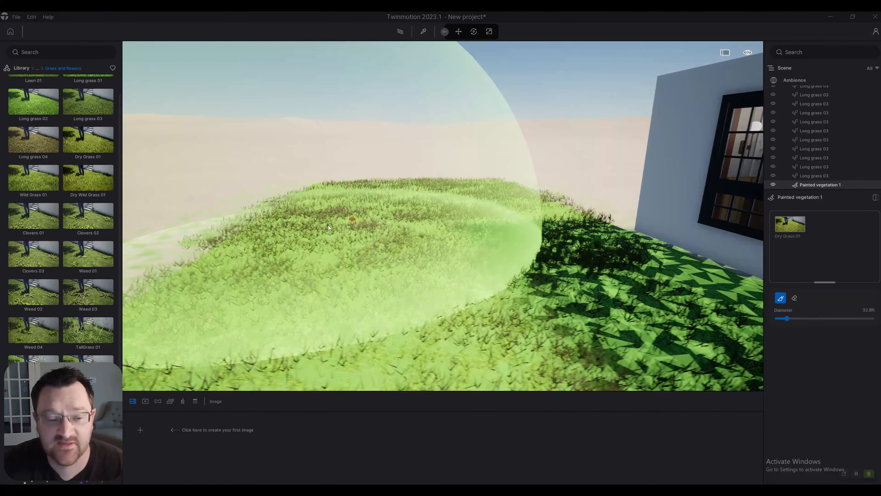
key(a)
right_drag(331, 222, 353, 204)
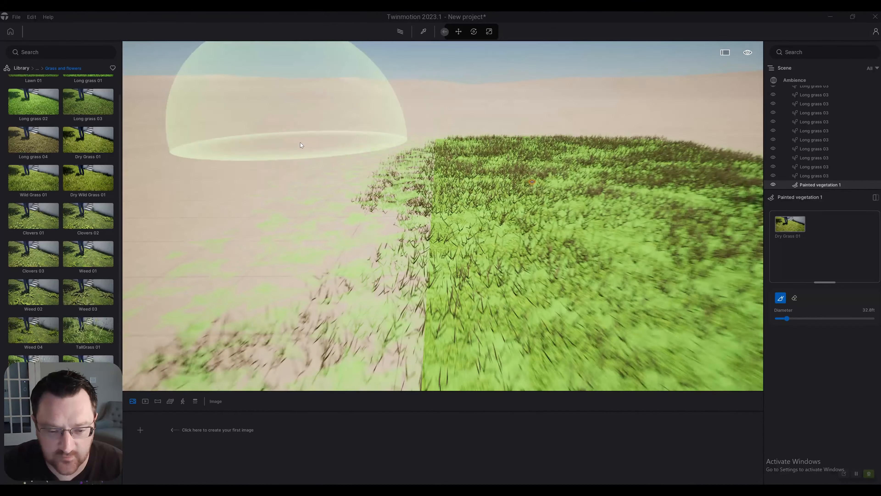
key(s)
right_drag(301, 145, 703, 420)
key(d)
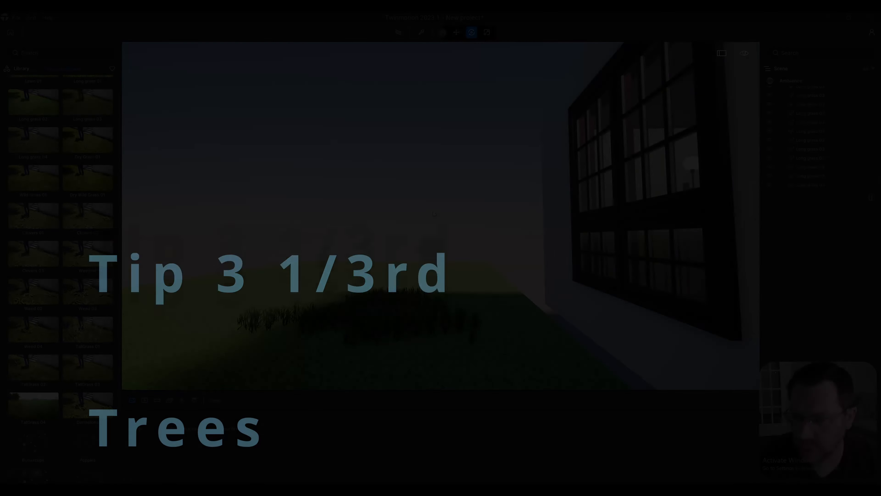
Step: Open the Trees category of the vegetation library with the bare lawn in view
key(w)
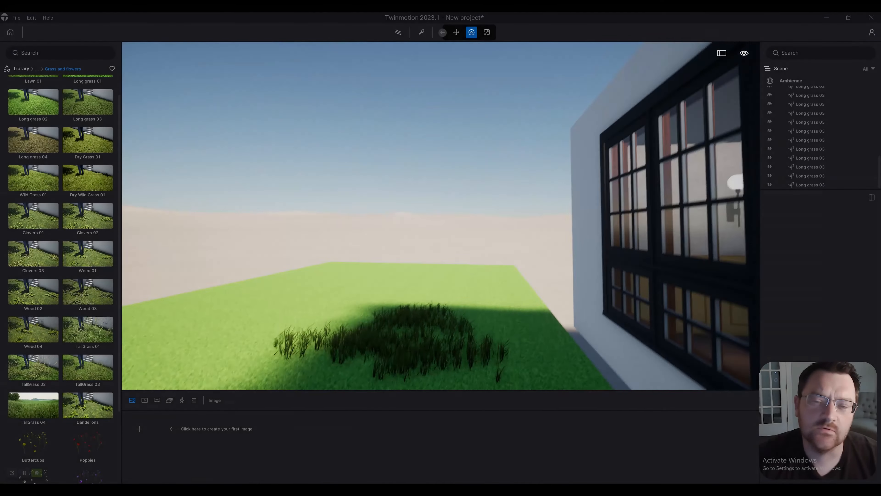
right_drag(433, 211, 455, 230)
key(a)
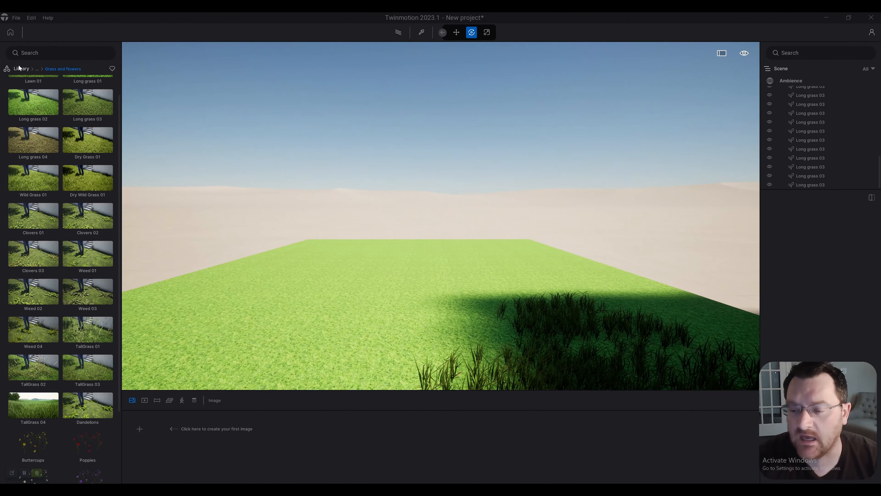
click(22, 66)
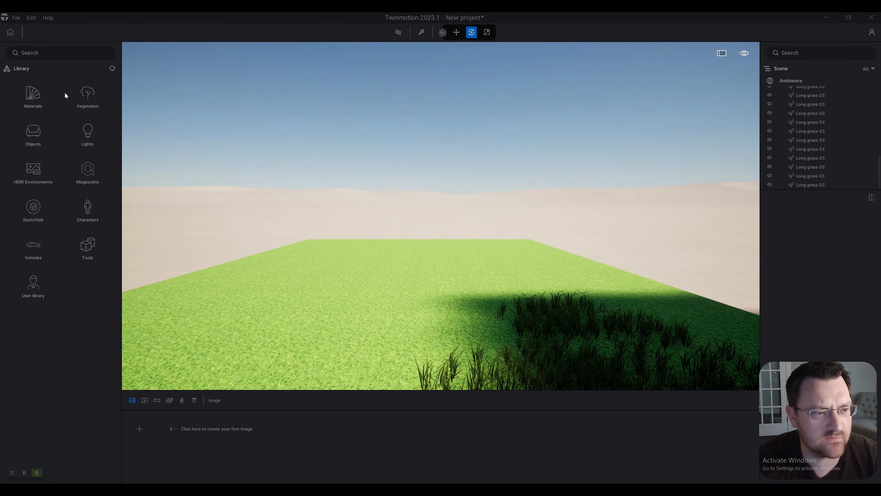
click(88, 95)
right_drag(211, 130, 230, 148)
key(e)
key(q)
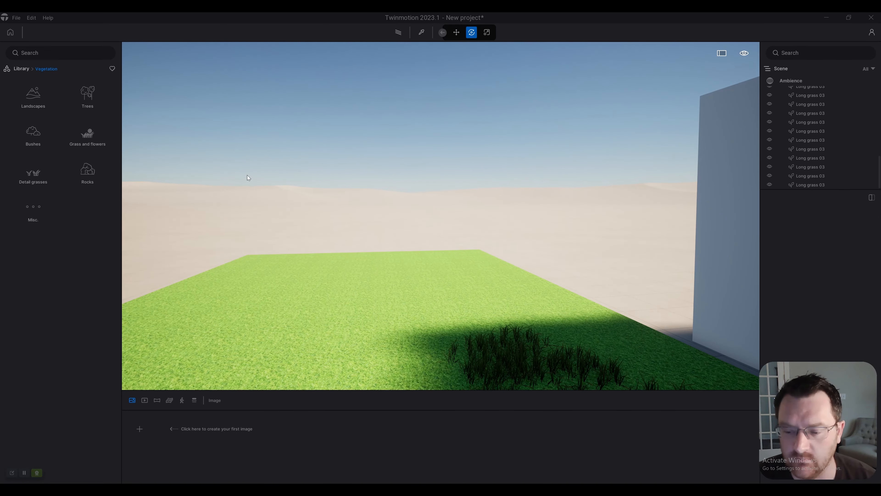
key(w)
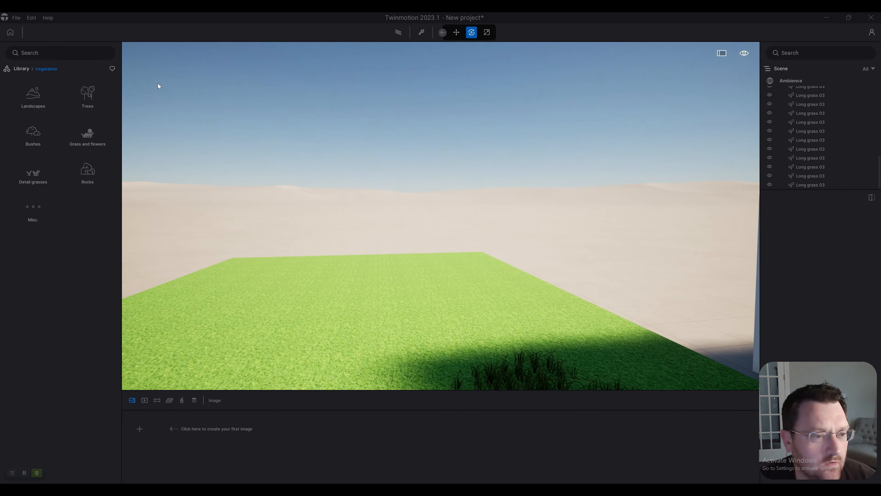
click(87, 91)
right_drag(158, 100, 162, 101)
key(e)
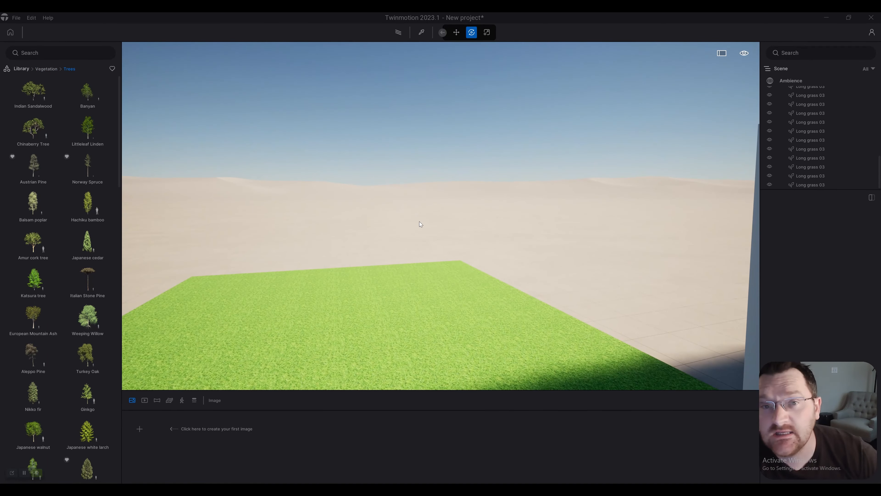
Step: Browse the tree models and place one Japanese walnut on the lawn
mouse_move(94, 315)
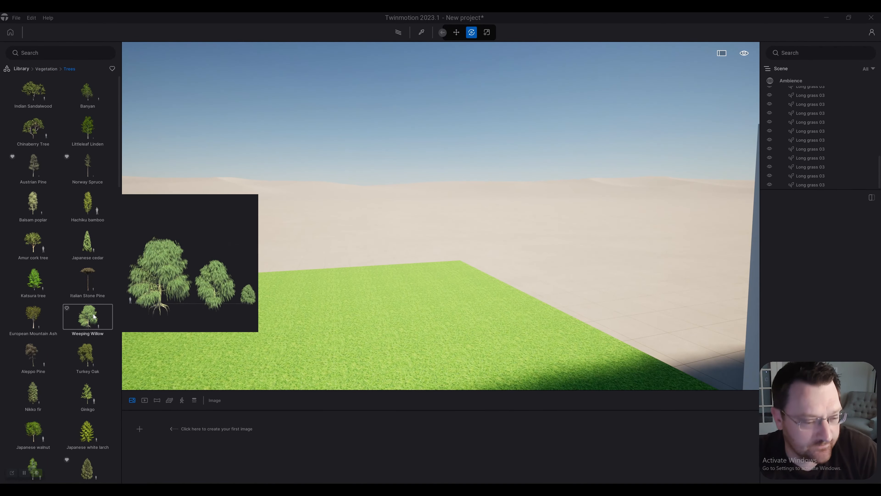
mouse_move(86, 285)
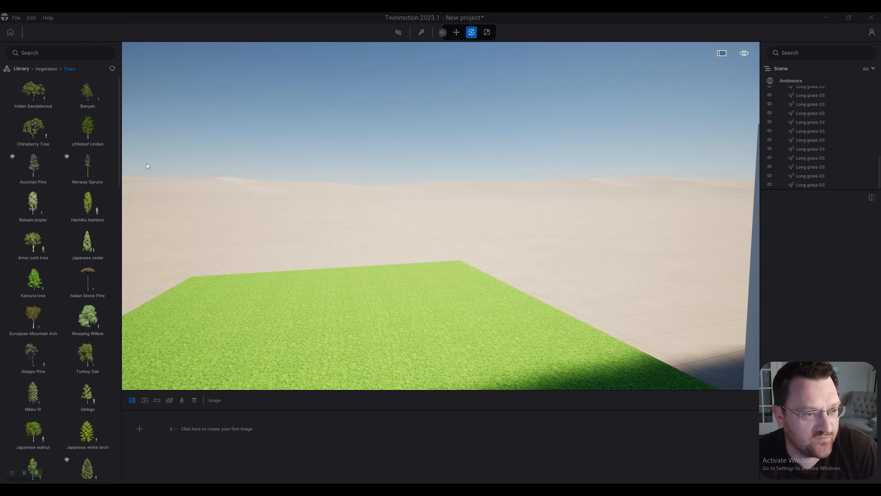
scroll(73, 274, down, 2)
mouse_move(39, 353)
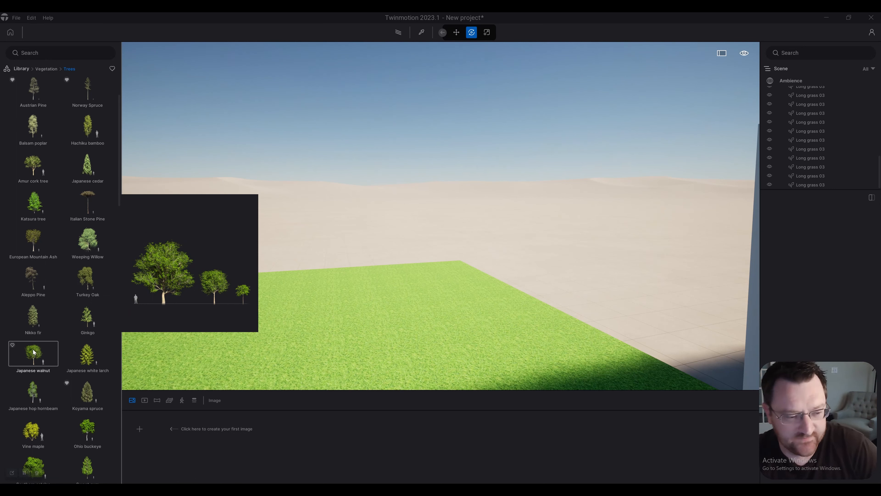
drag(547, 291, 452, 361)
click(452, 360)
right_drag(515, 303, 686, 274)
right_drag(455, 294, 478, 308)
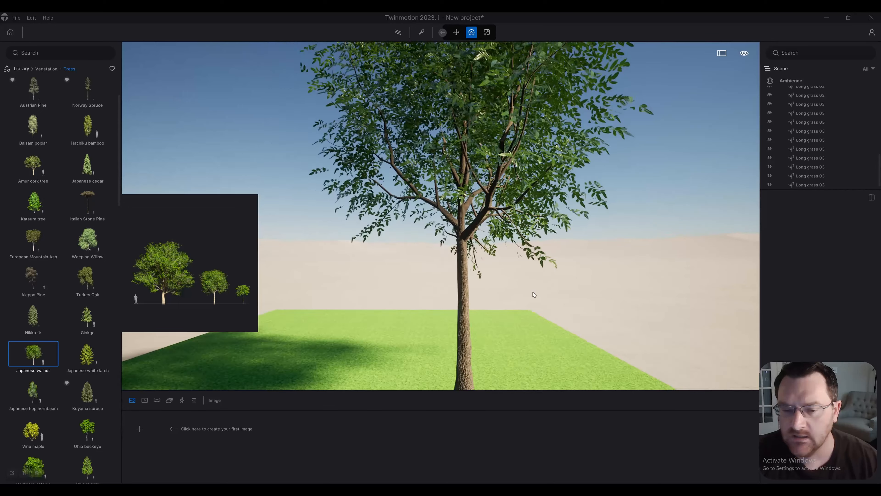
click(463, 303)
scroll(589, 270, down, 3)
click(620, 266)
drag(819, 415, 132, 420)
Step: Select the Japanese walnut on the lawn and set its age to 52%
click(462, 309)
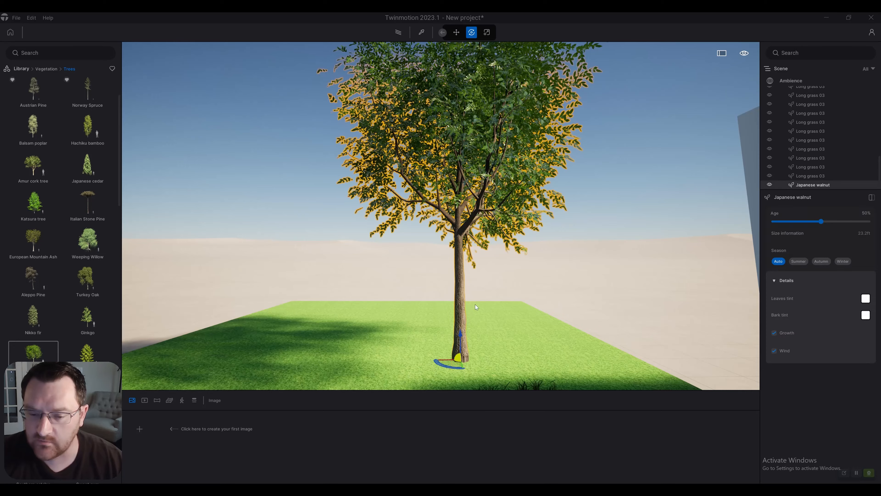
scroll(463, 309, up, 5)
key(s)
key(d)
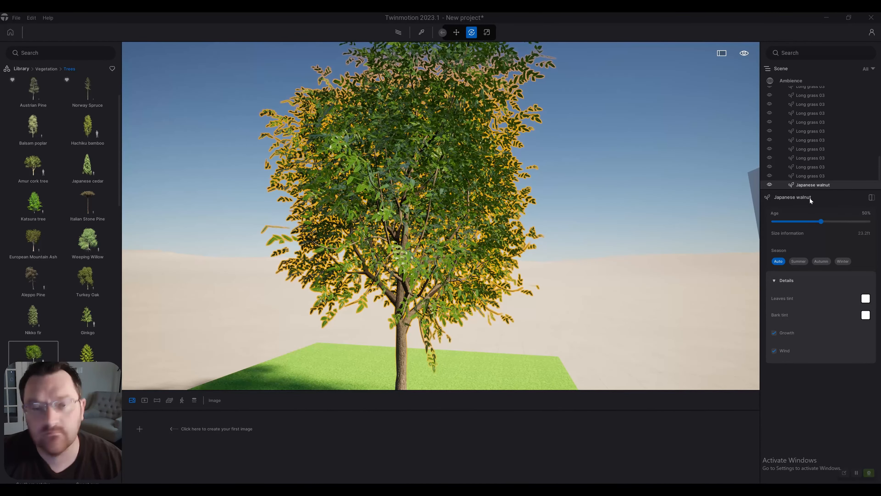
key(s)
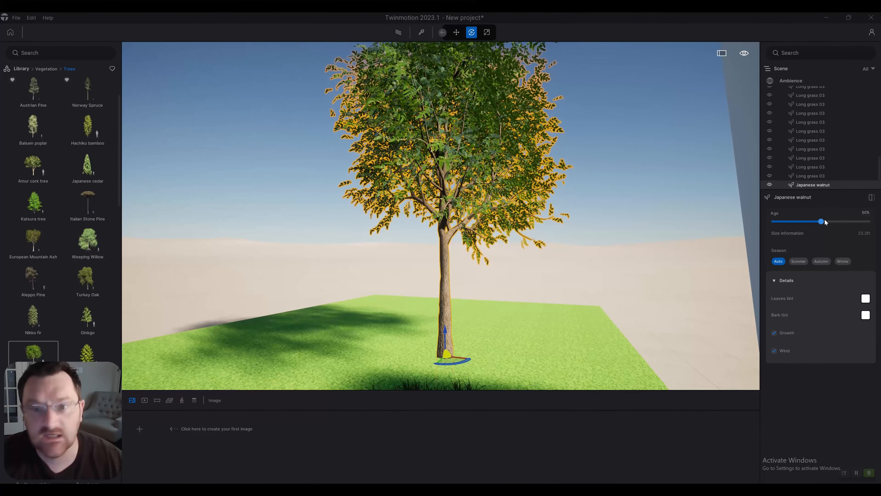
mouse_move(823, 222)
mouse_down()
mouse_move(790, 221)
mouse_move(823, 221)
mouse_up()
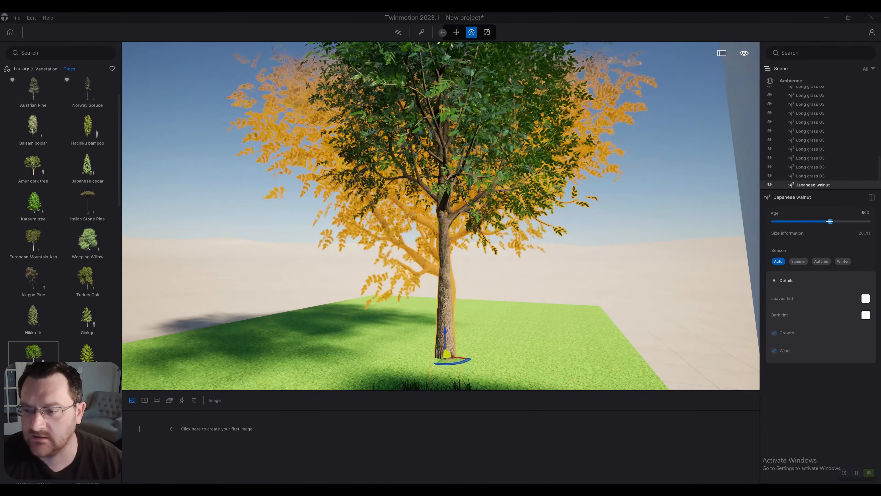
key(e)
key(e)
key(s)
key(a)
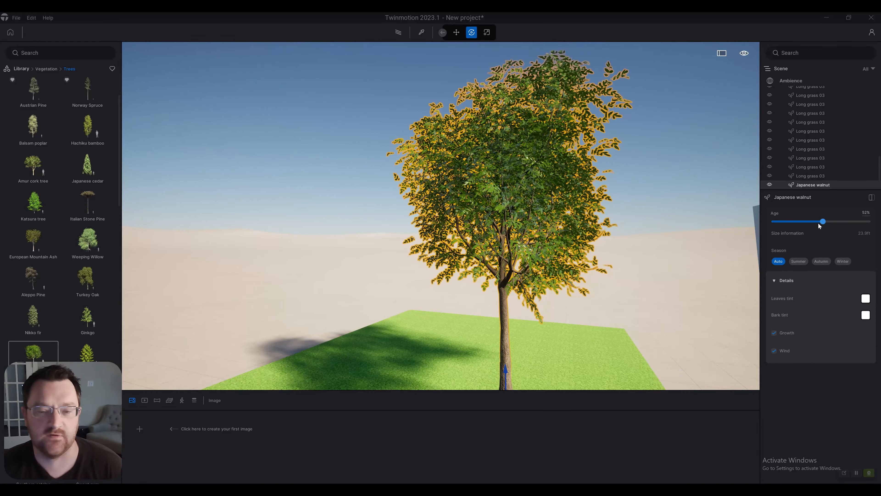
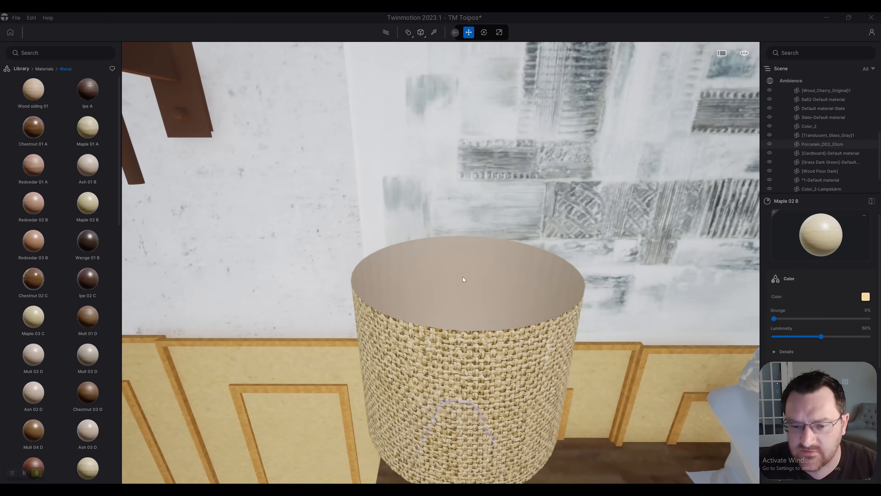
Step: Select the table lamp's woven shade and examine its inner and outer faces from above and close up
click(463, 277)
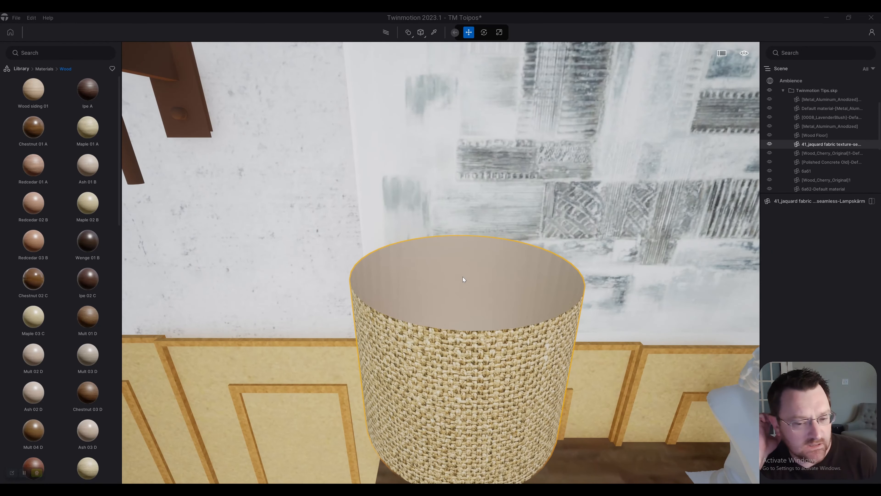
key(e)
right_drag(478, 261, 515, 483)
key(w)
key(s)
key(q)
key(w)
key(e)
right_drag(469, 306, 469, 405)
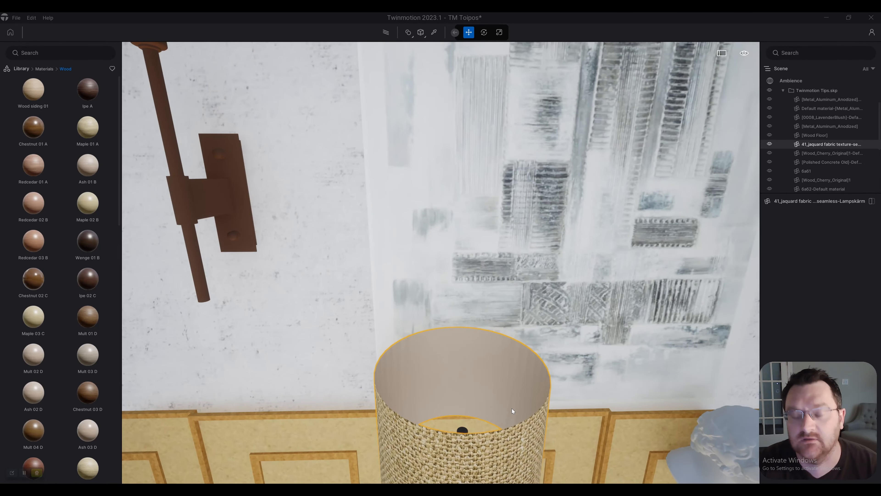
key(q)
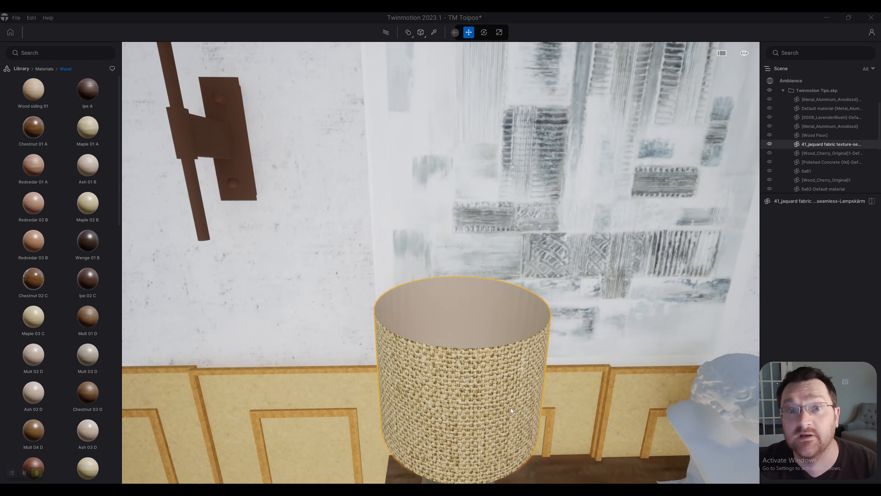
key(w)
key(e)
right_drag(505, 406, 536, 422)
right_drag(469, 52, 460, 82)
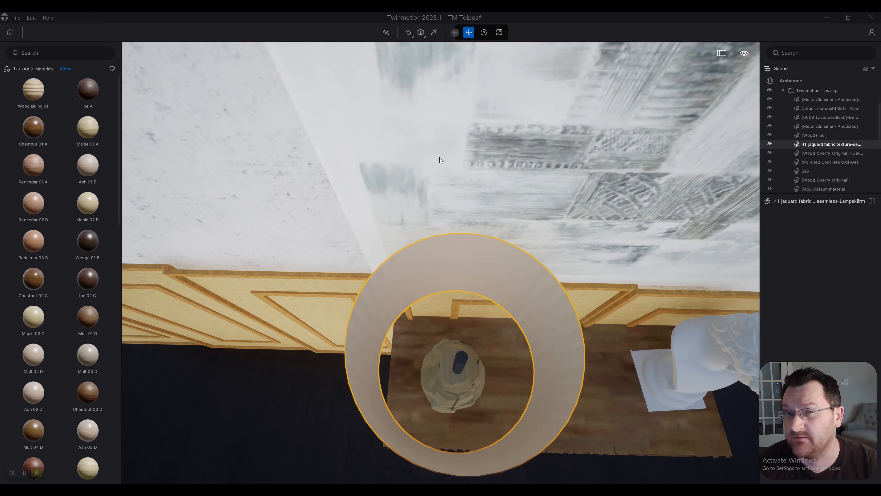
right_drag(440, 157, 438, 94)
key(q)
right_drag(406, 274, 409, 223)
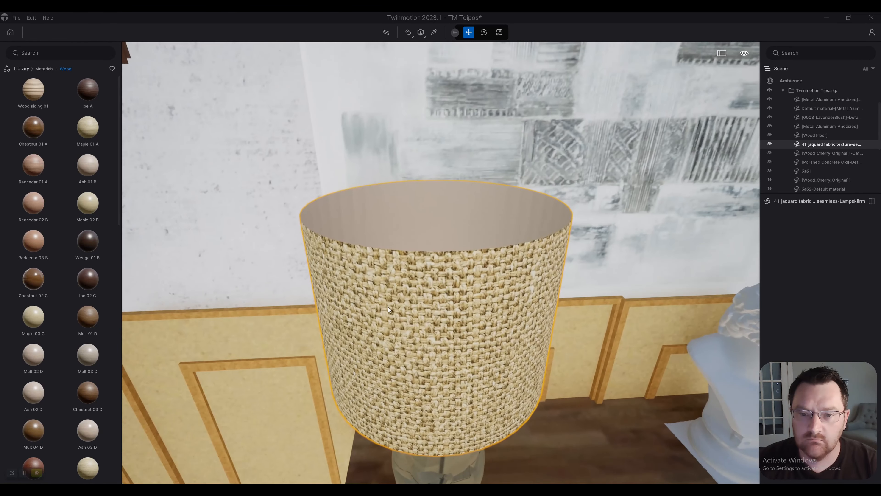
scroll(388, 306, down, 5)
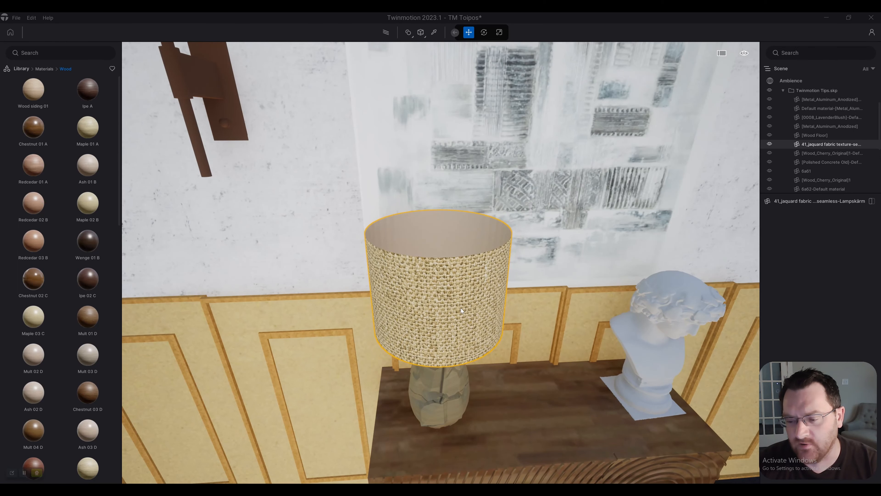
scroll(486, 305, down, 5)
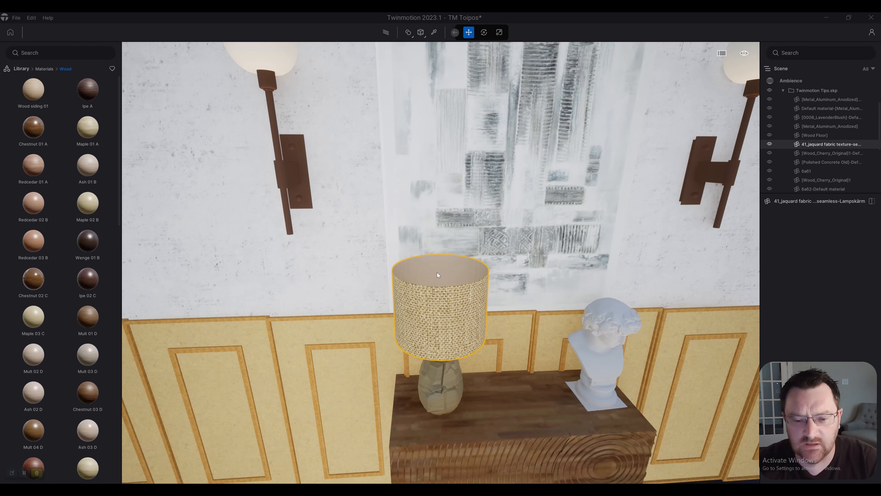
Step: Examine the woven lampshade from the front and slightly above, together with the sideboard, bust and wall lights
shift+middle_drag(437, 272, 416, 226)
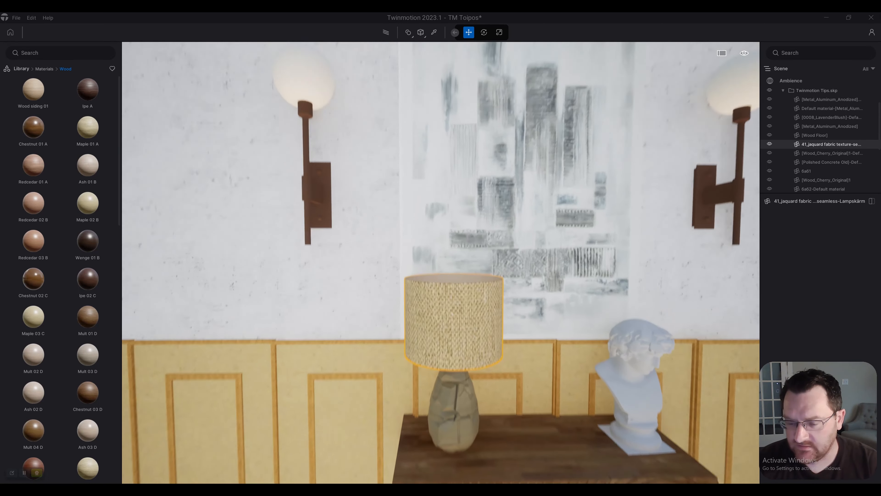
right_drag(515, 274, 516, 261)
key(s)
key(q)
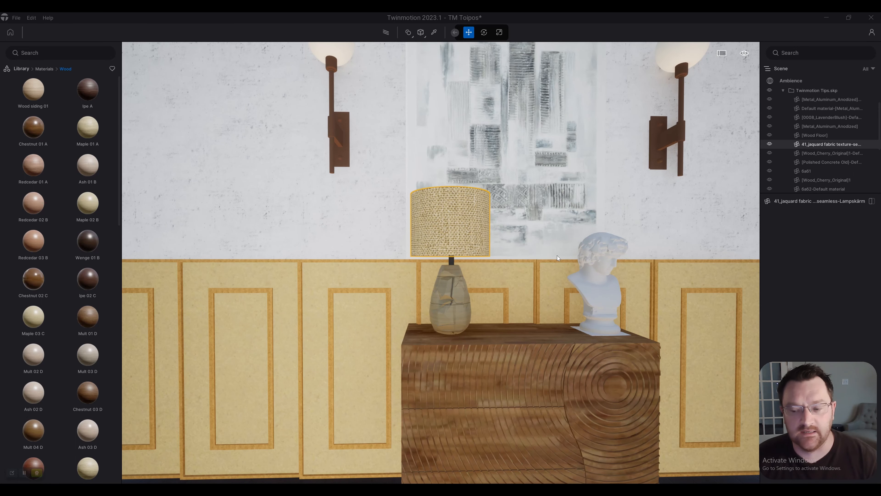
key(e)
right_drag(536, 269, 534, 262)
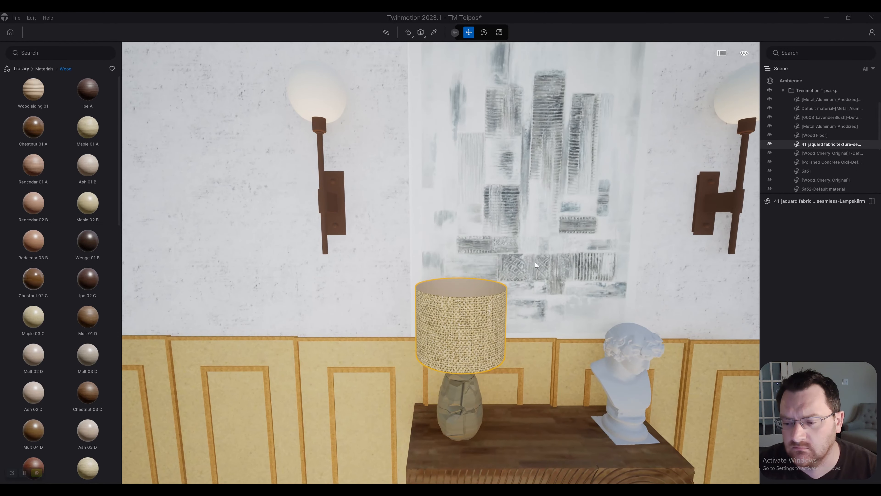
key(w)
mouse_move(483, 276)
right_down()
mouse_move(545, 260)
mouse_move(554, 275)
mouse_move(544, 290)
mouse_move(503, 293)
mouse_move(491, 273)
right_up()
key(q)
key(e)
key(w)
key(e)
right_drag(446, 291, 465, 264)
key(w)
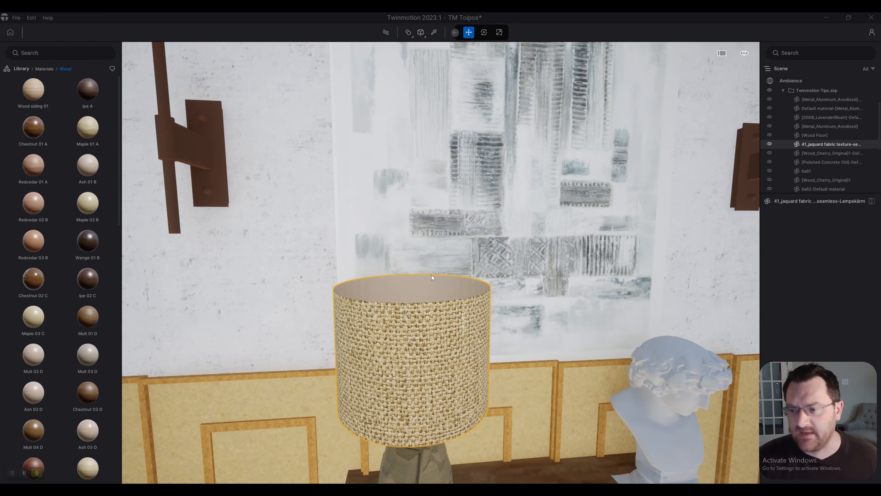
scroll(432, 275, up, 3)
scroll(431, 275, down, 2)
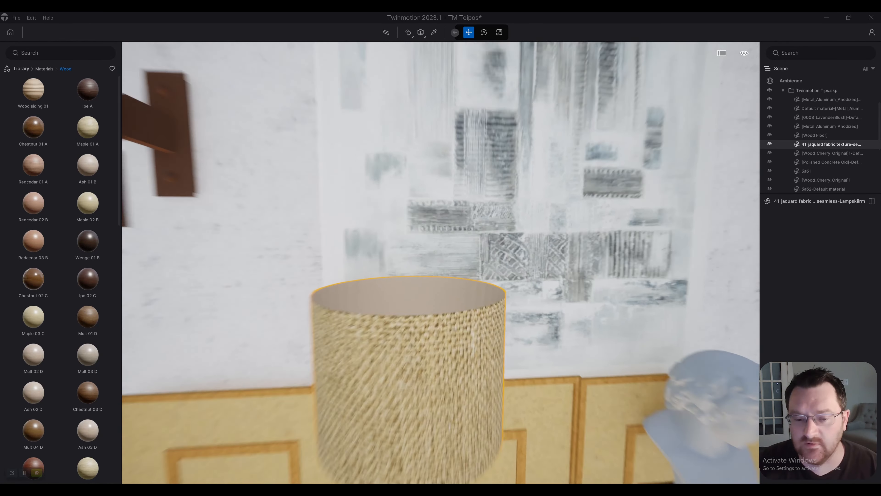
scroll(724, 331, down, 2)
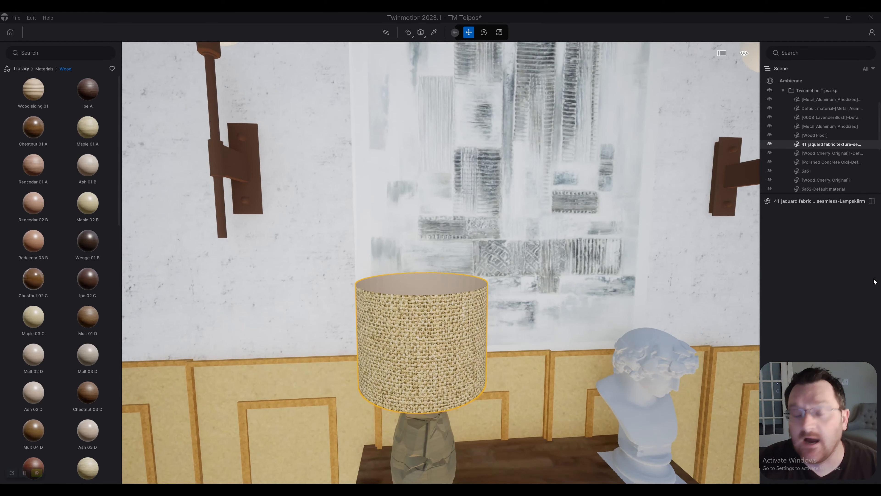
scroll(446, 434, down, 3)
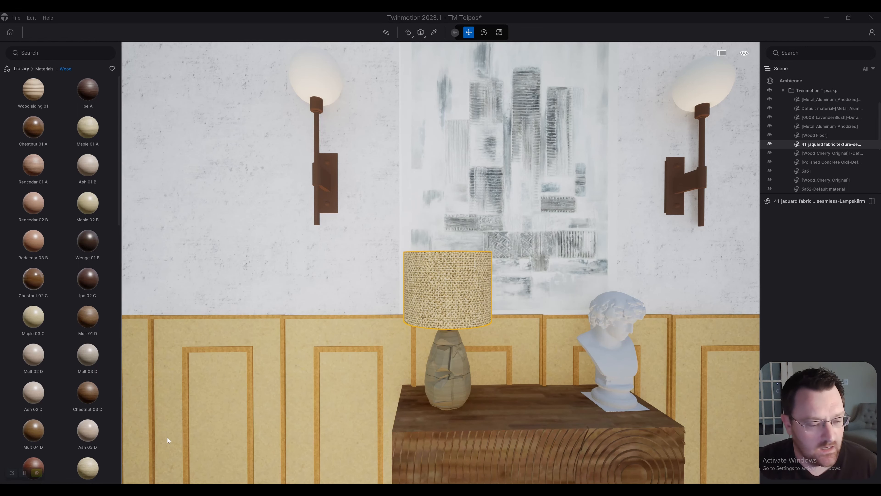
mouse_move(25, 471)
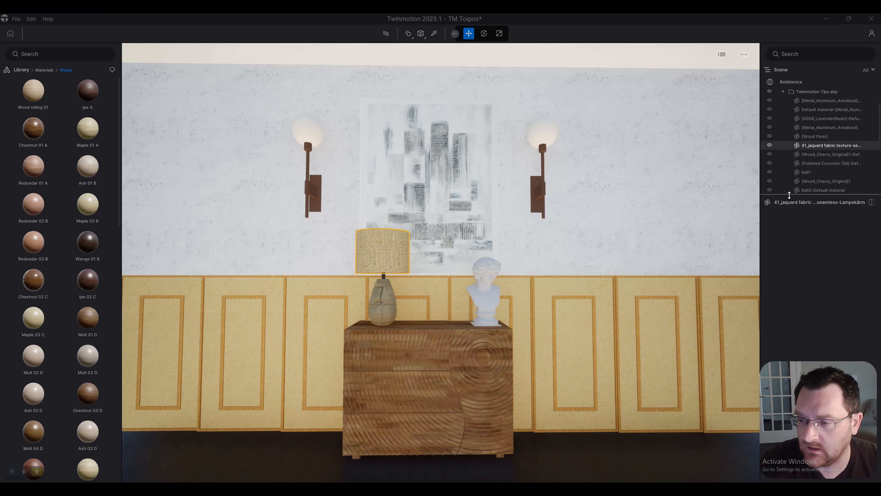
Step: Enlarge the scene object list and open the Animated humans character library with the outdoor lawn in view
drag(790, 195, 798, 329)
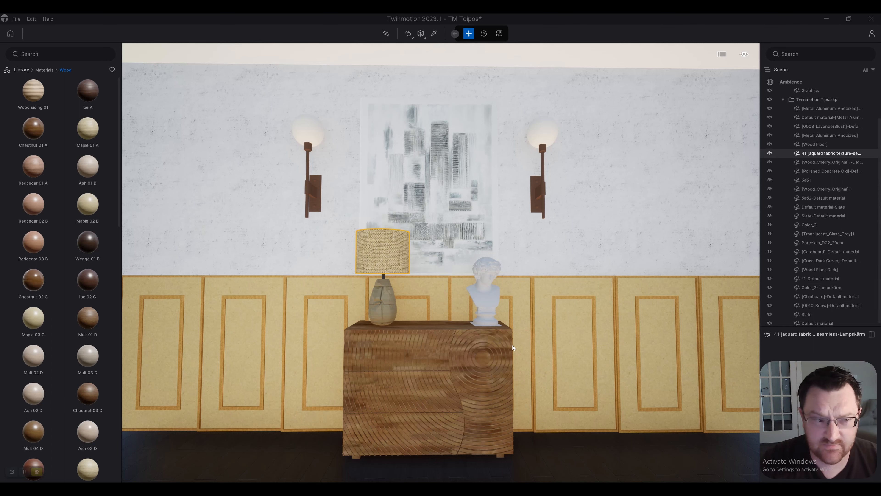
key(a)
right_drag(512, 322, 465, 326)
key(a)
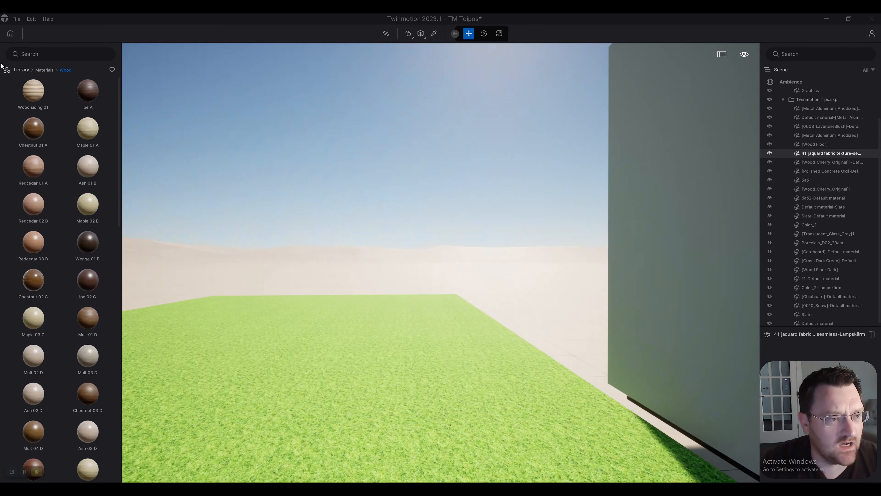
click(21, 70)
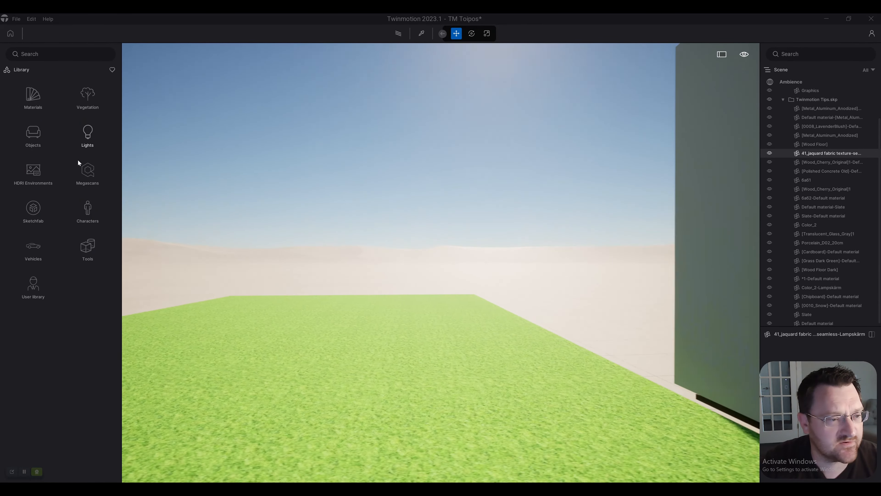
click(88, 205)
click(32, 99)
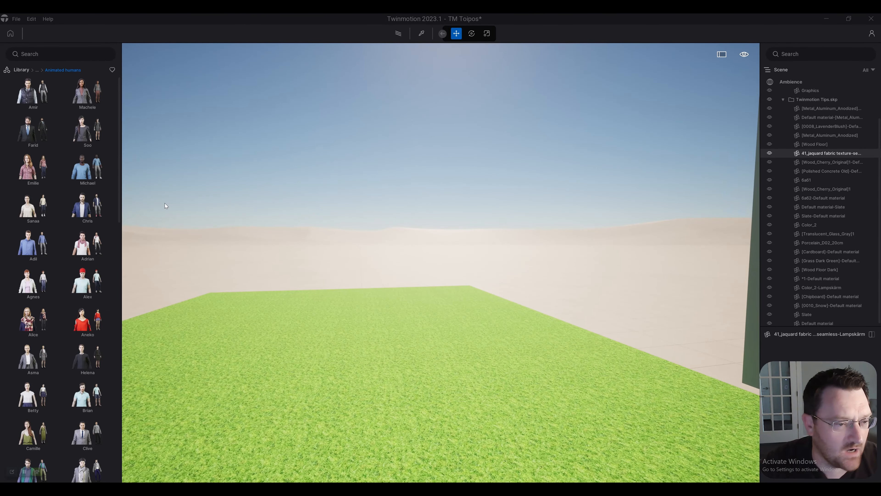
Step: Place a crowd of about 17 copies of the Chris animated character close together on the lawn
mouse_move(68, 206)
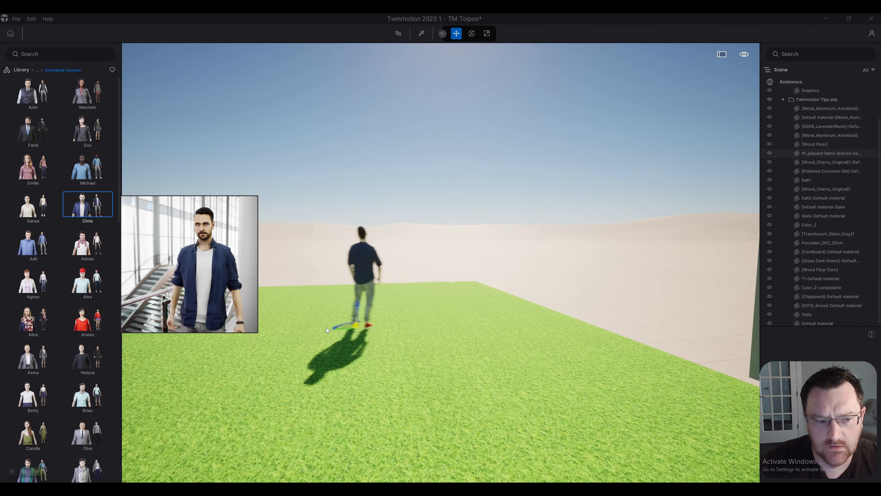
click(419, 373)
click(320, 373)
click(440, 378)
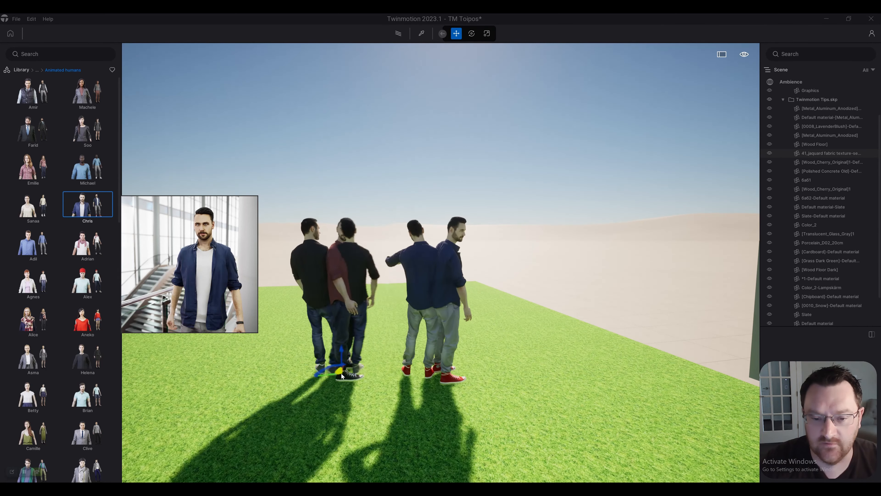
click(362, 373)
click(413, 349)
click(349, 378)
click(316, 347)
click(471, 387)
click(398, 342)
click(307, 348)
click(419, 381)
click(471, 369)
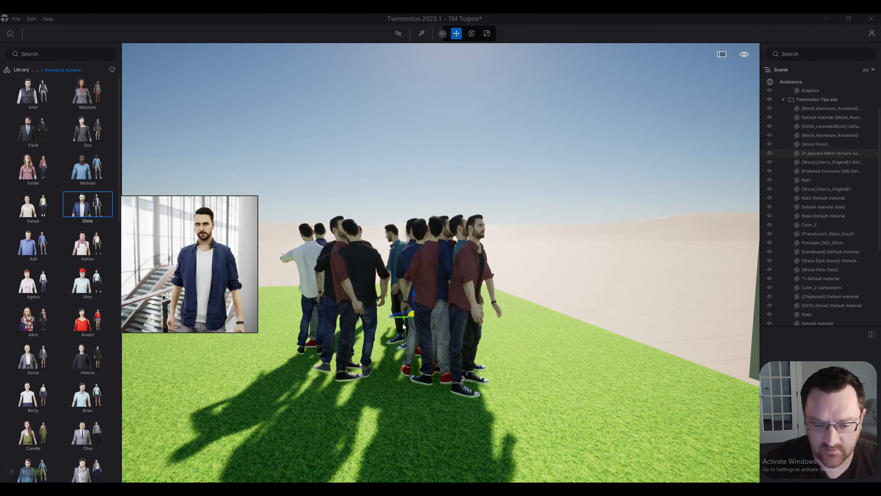
key(s)
key(a)
click(360, 349)
key(Escape)
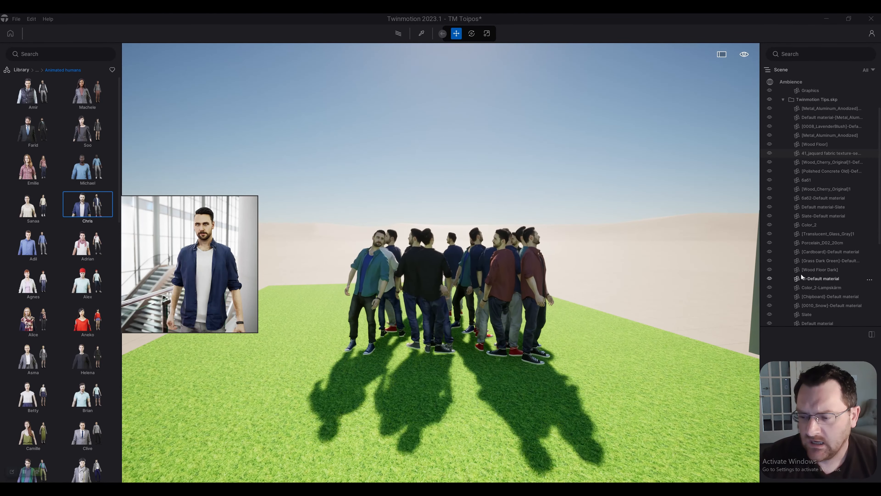
Step: Move all the placed Chris characters into a new container named People
scroll(818, 254, down, 4)
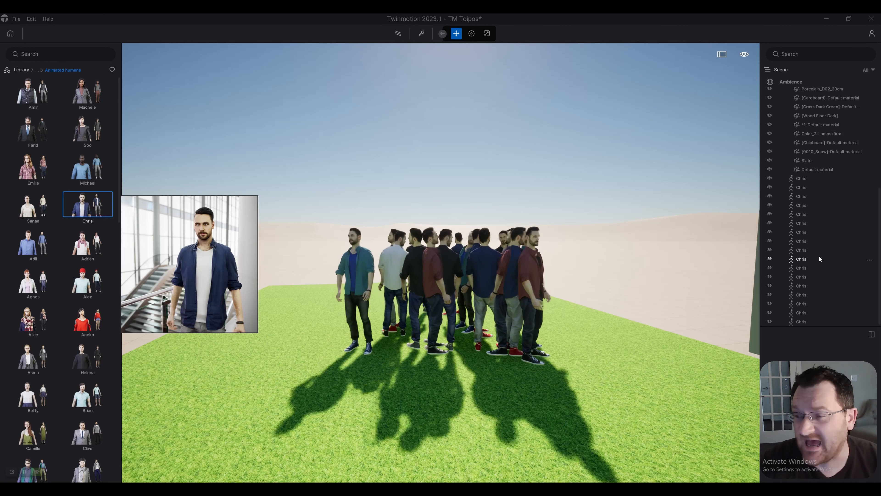
scroll(806, 195, down, 2)
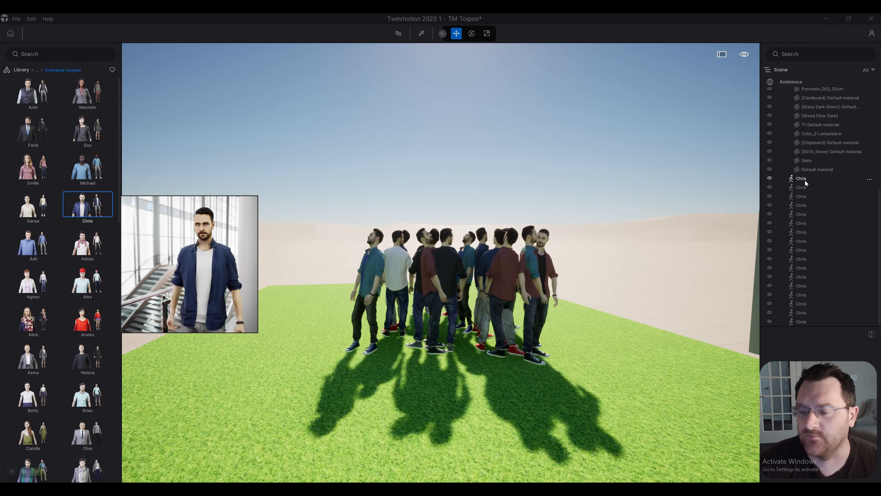
click(805, 178)
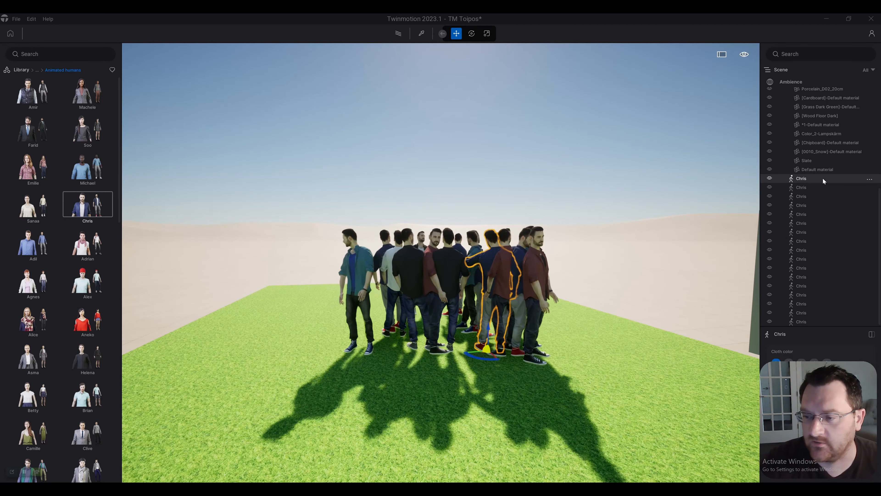
shift+click(806, 321)
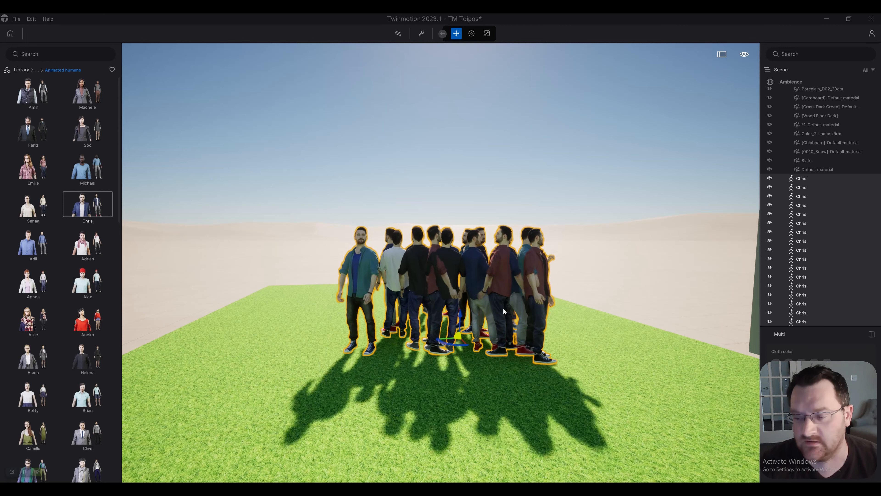
right_click(824, 180)
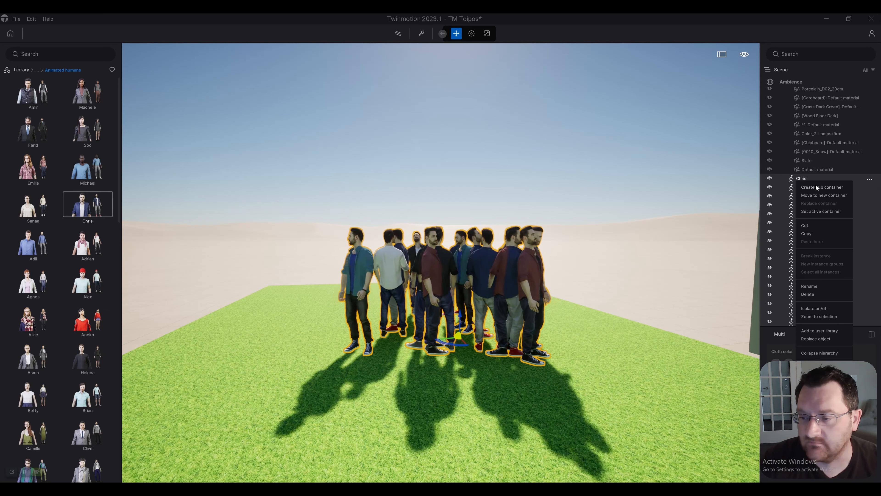
click(816, 195)
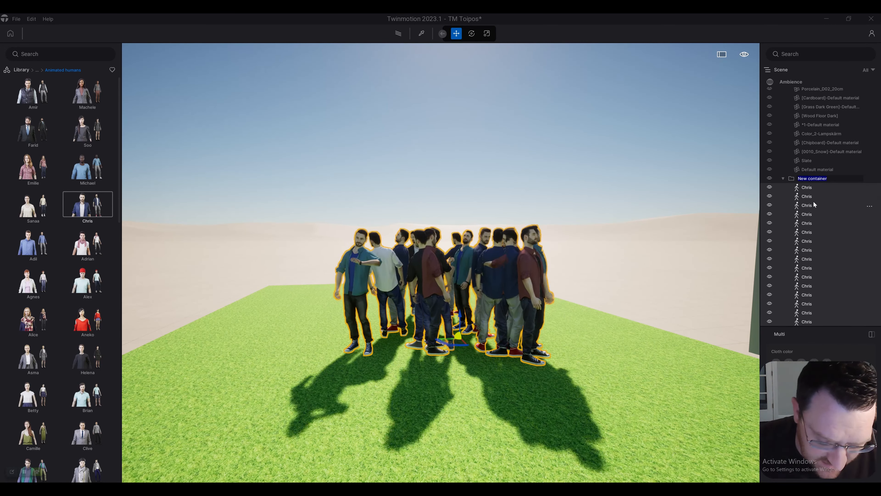
text(People)
key(Return)
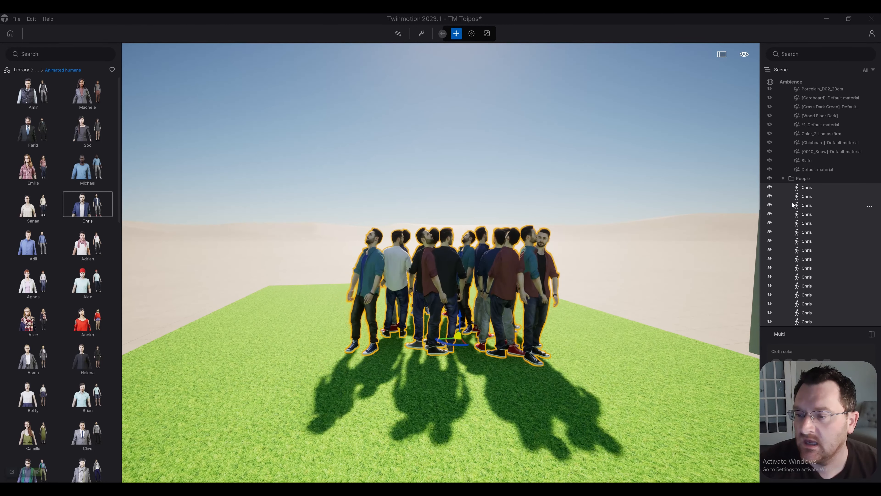
Step: Collapse the People container in the scene hierarchy and hide all its characters
click(782, 178)
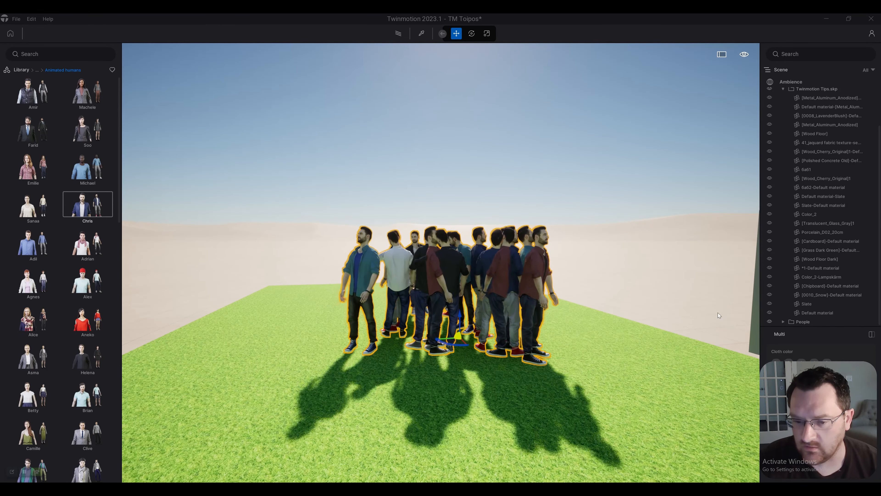
click(783, 322)
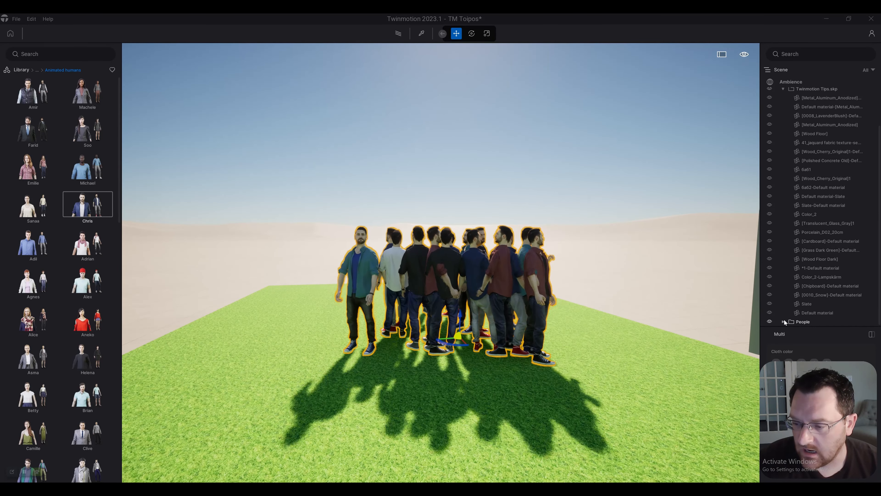
scroll(783, 306, down, 3)
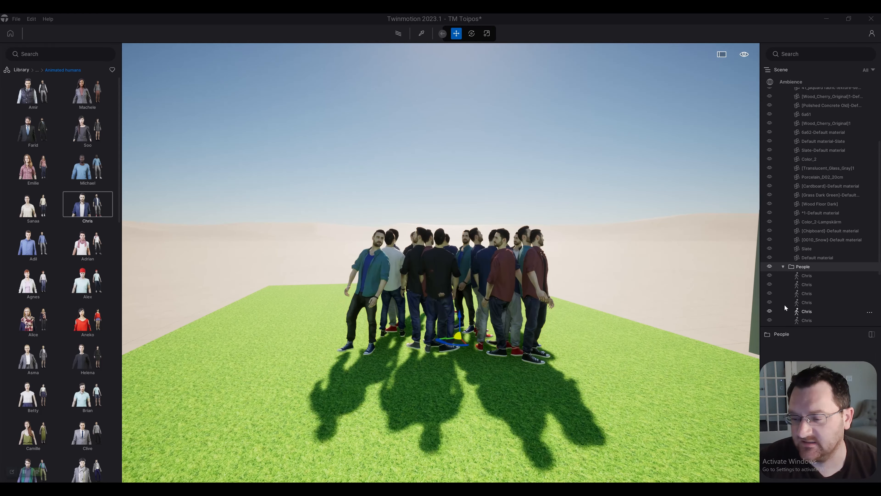
click(784, 266)
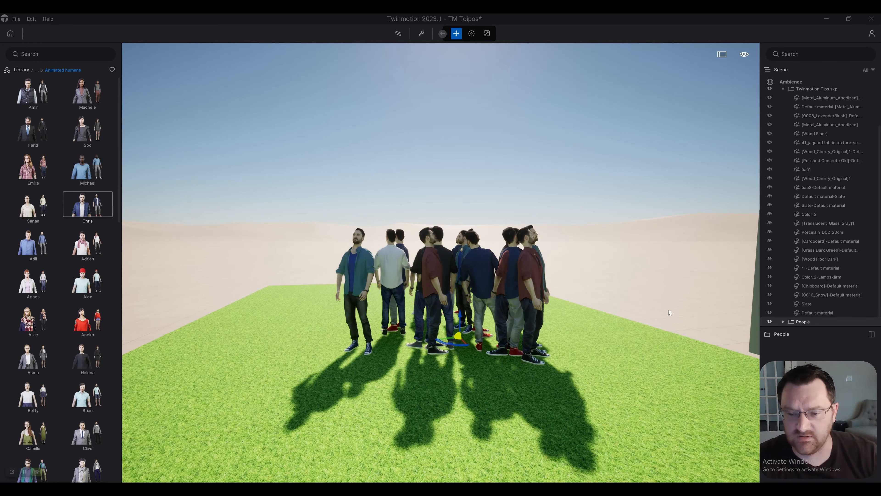
click(770, 322)
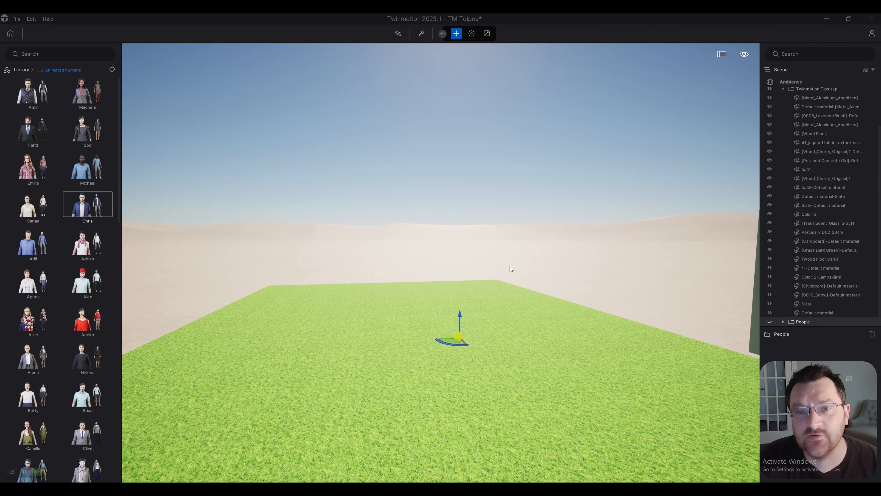
Step: Collapse the Twinmotion Tips.skp container in the scene hierarchy
scroll(510, 266, down, 2)
shift+middle_drag(521, 318, 495, 311)
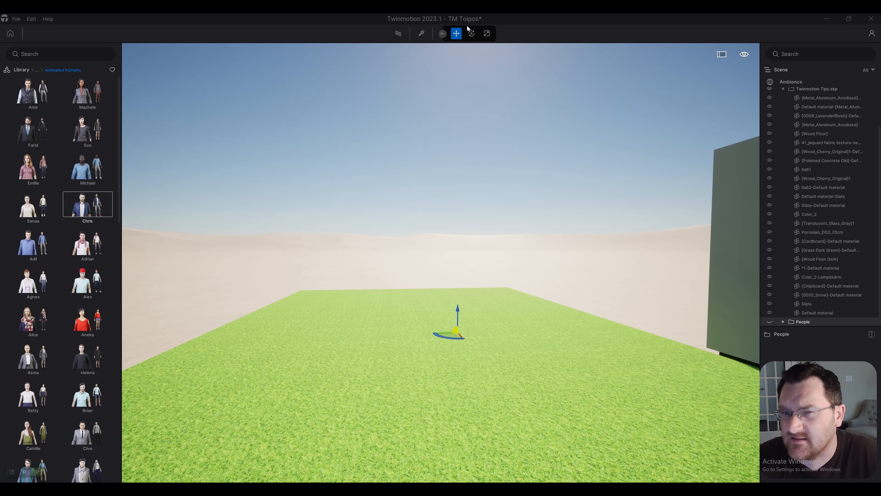
scroll(818, 120, up, 2)
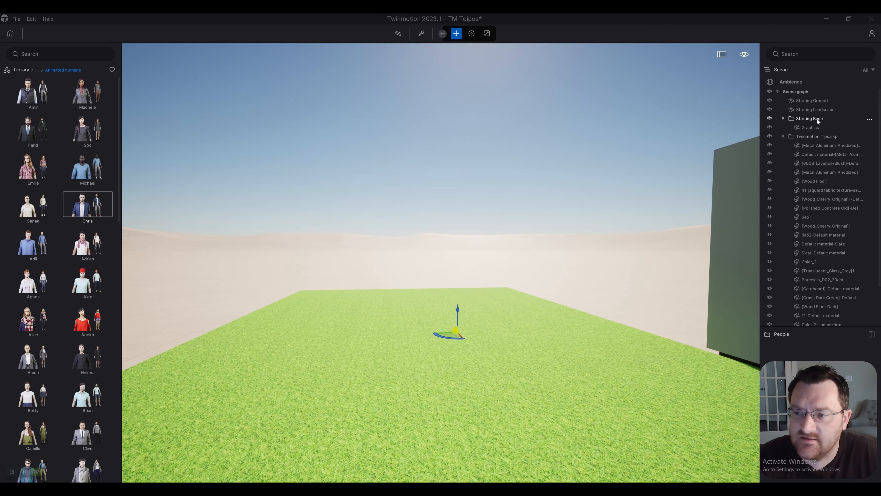
click(782, 136)
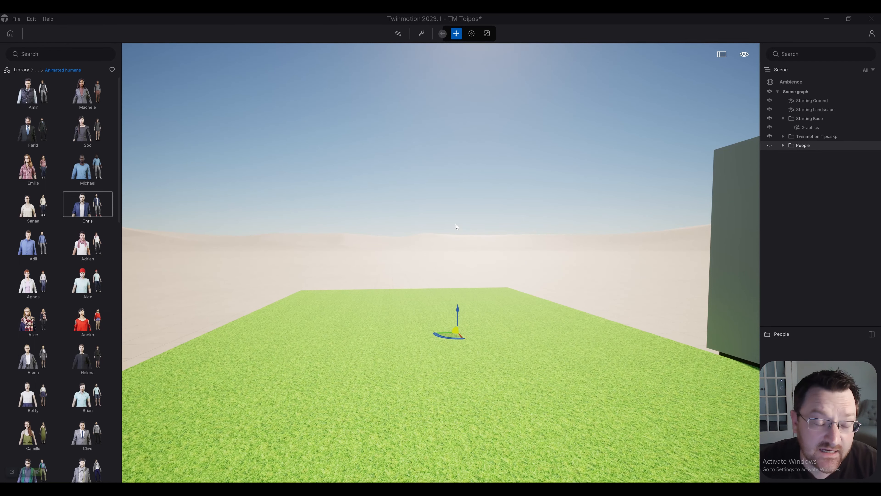
Step: Show the characters of the People container on the lawn beside the building and hide them again
right_drag(588, 276, 528, 287)
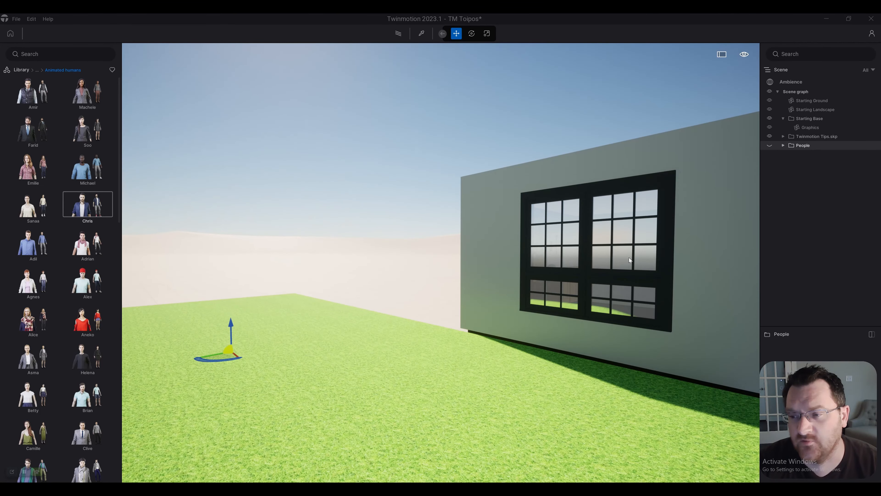
scroll(631, 258, up, 5)
right_drag(633, 258, 692, 235)
scroll(692, 235, down, 5)
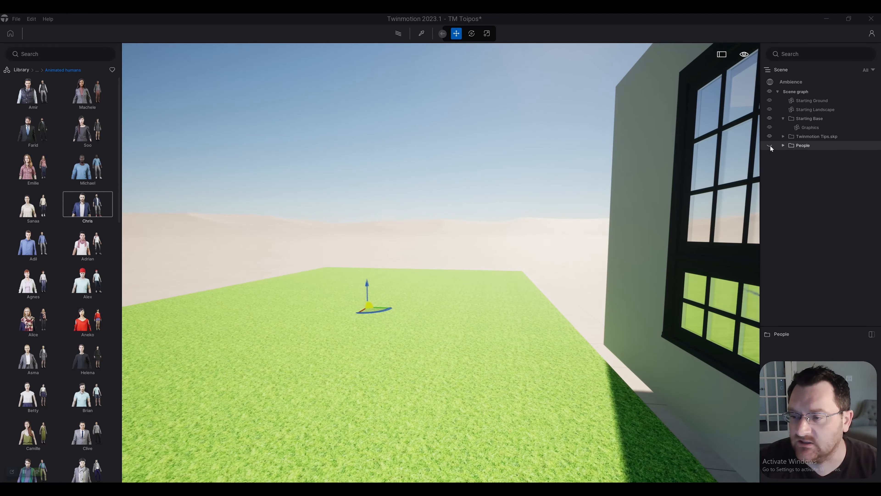
click(769, 145)
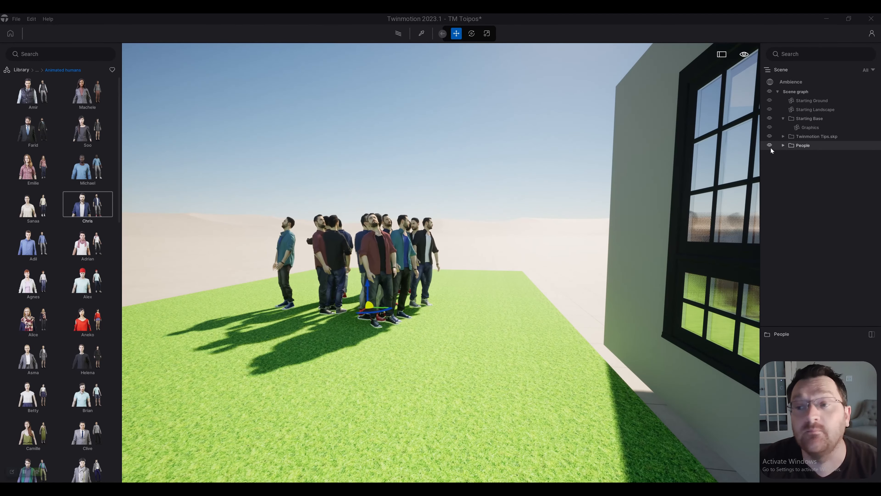
click(769, 146)
Step: Bring the view inside the room facing the sideboard wall and zoom from there to the People container
key(d)
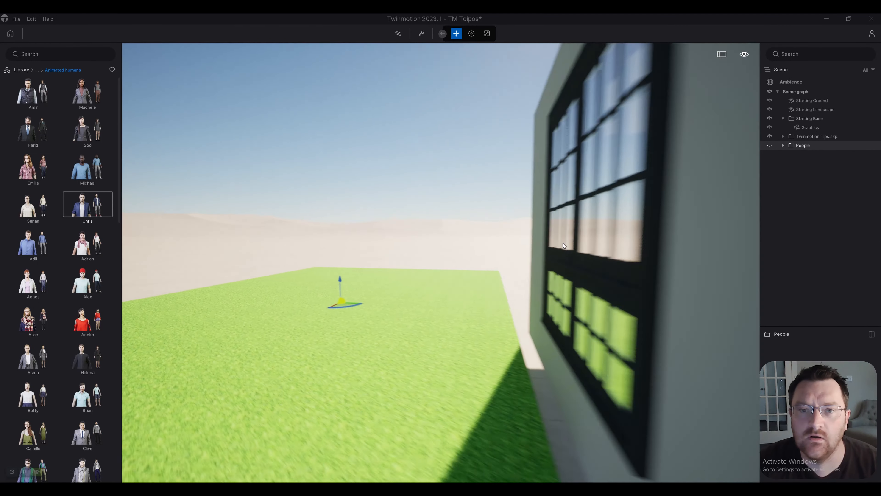
right_drag(562, 242, 594, 266)
key(w)
key(d)
key(w)
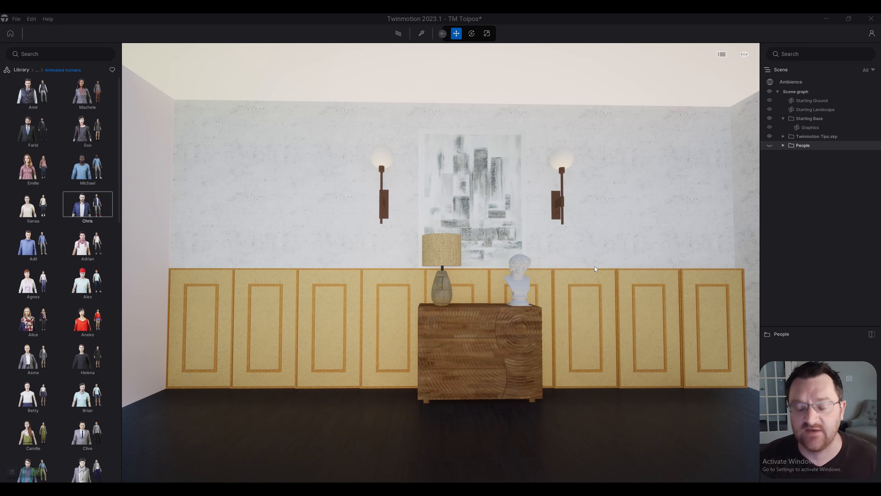
right_click(803, 146)
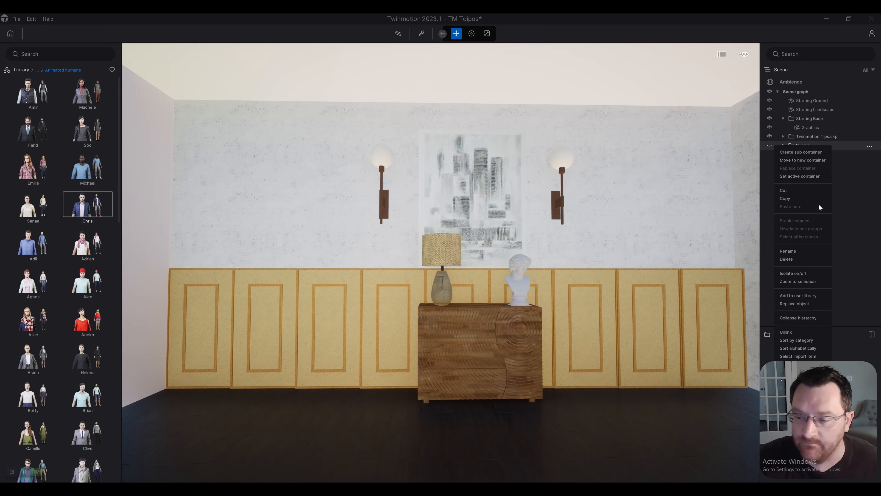
click(792, 282)
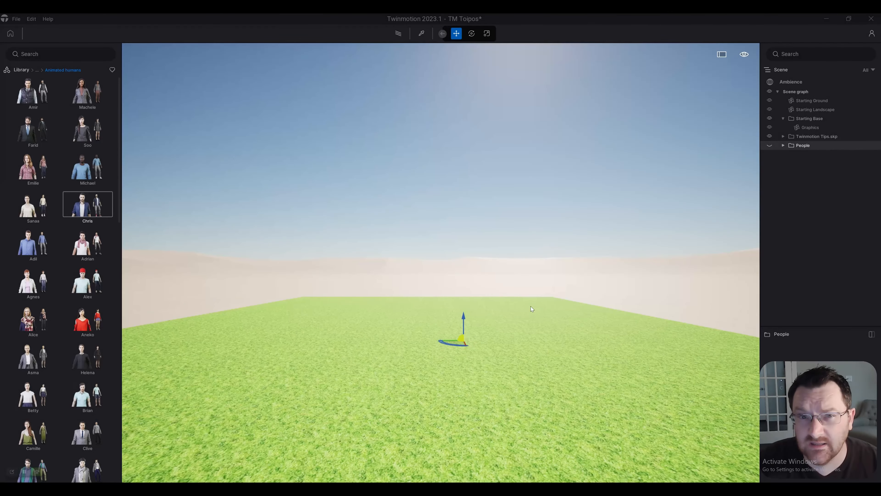
Step: Make the People container visible and return the view to the room facing the sideboard wall
right_drag(531, 306, 471, 309)
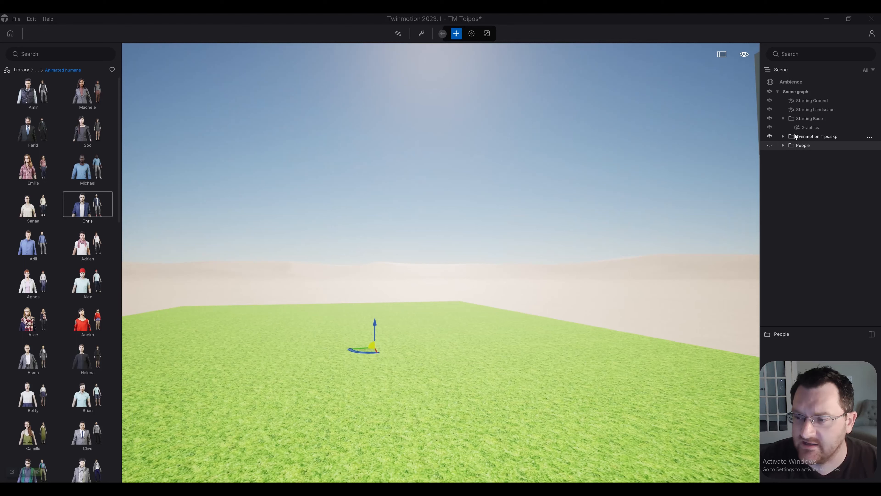
click(769, 144)
right_drag(470, 243, 499, 230)
key(w)
key(s)
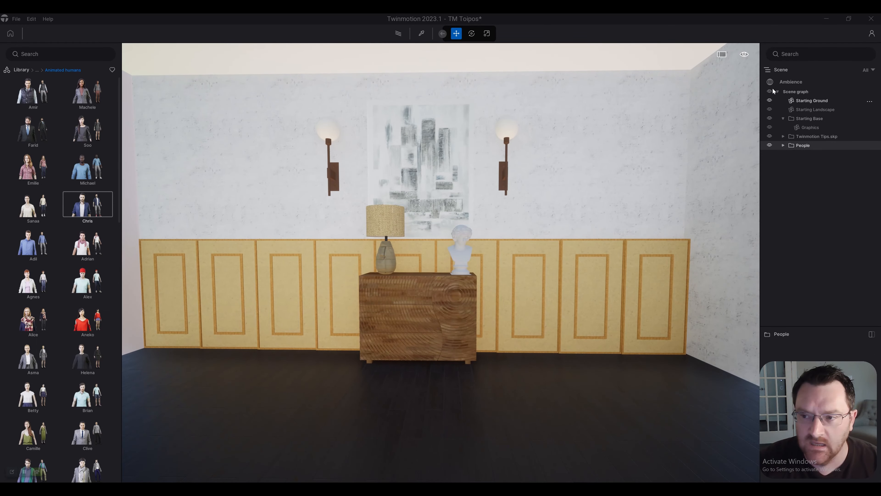
Step: Switch the navigation to Pedestrian mode and try walking backward and forward in front of the sideboard
mouse_move(743, 55)
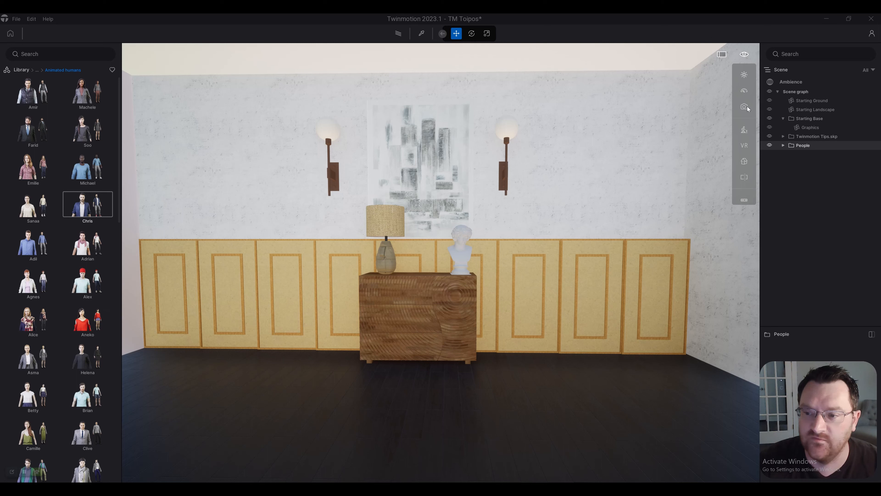
mouse_move(743, 131)
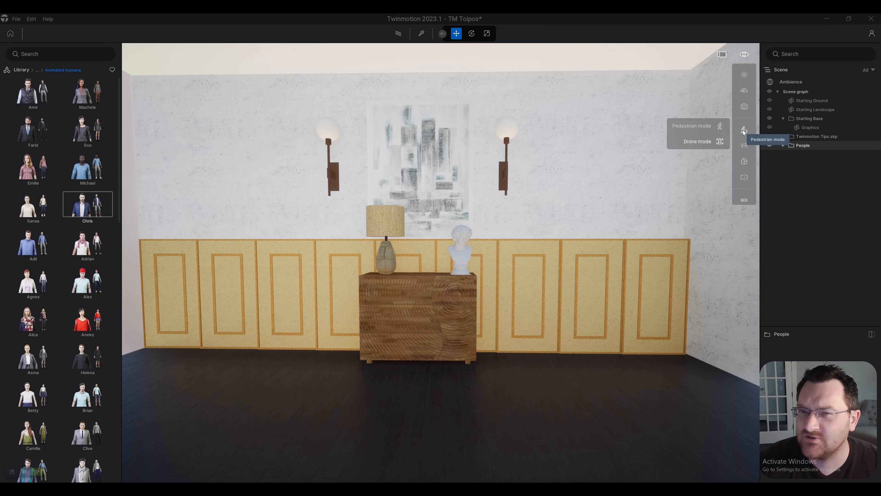
click(696, 127)
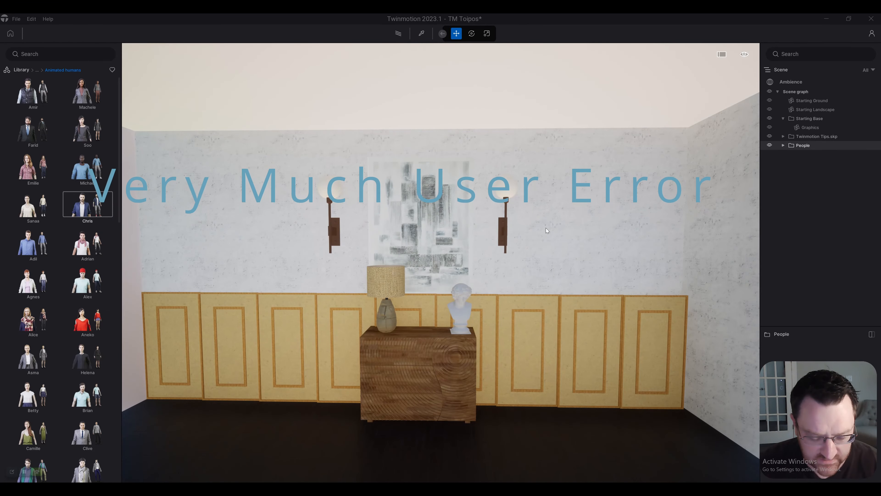
key(s)
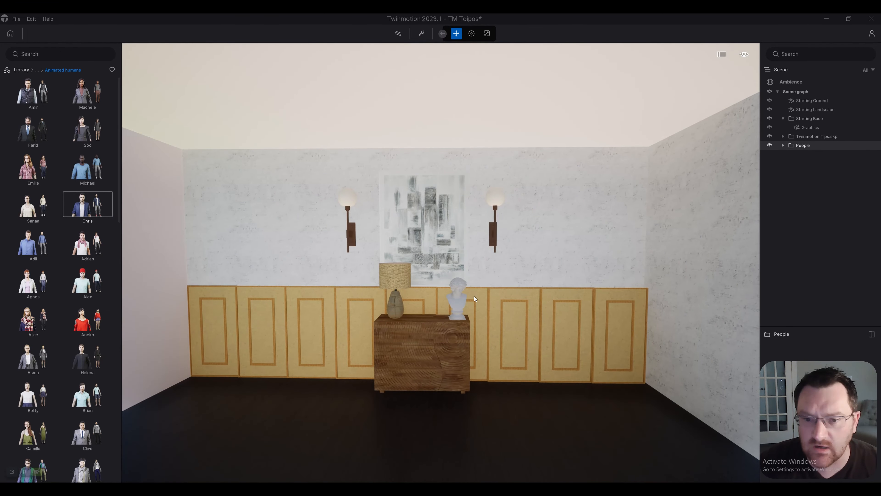
key(w)
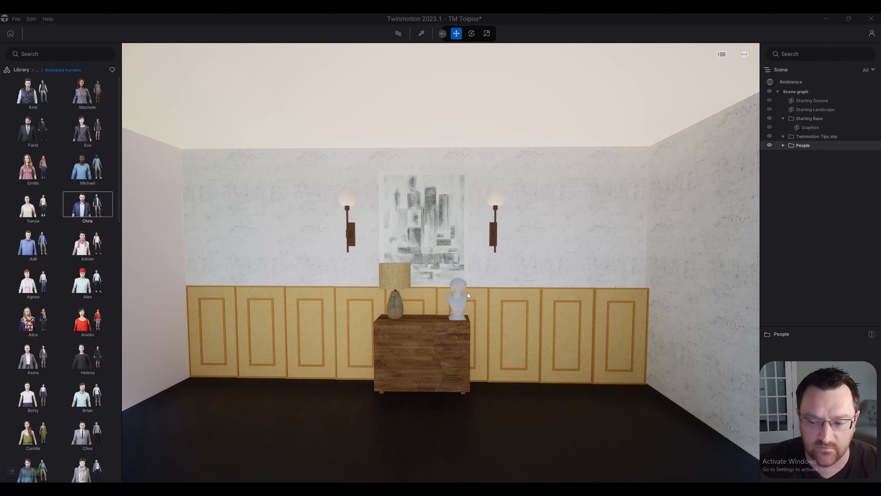
key(w)
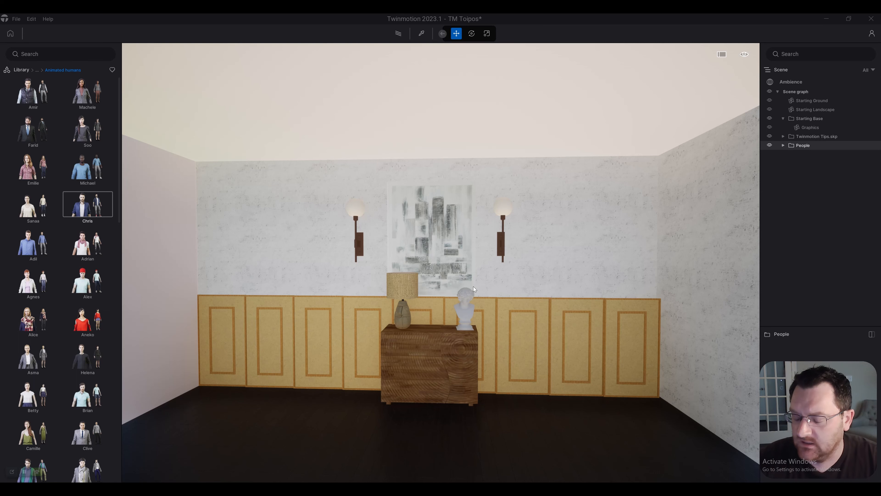
Step: Test turning, raising and lowering the viewpoint inside the room, and deselect the People container
key(a)
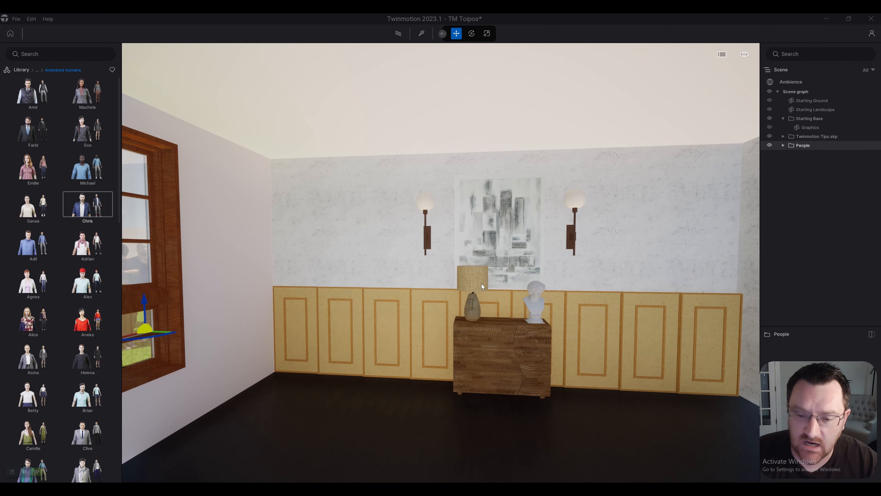
key(e)
key(q)
right_drag(481, 284, 517, 285)
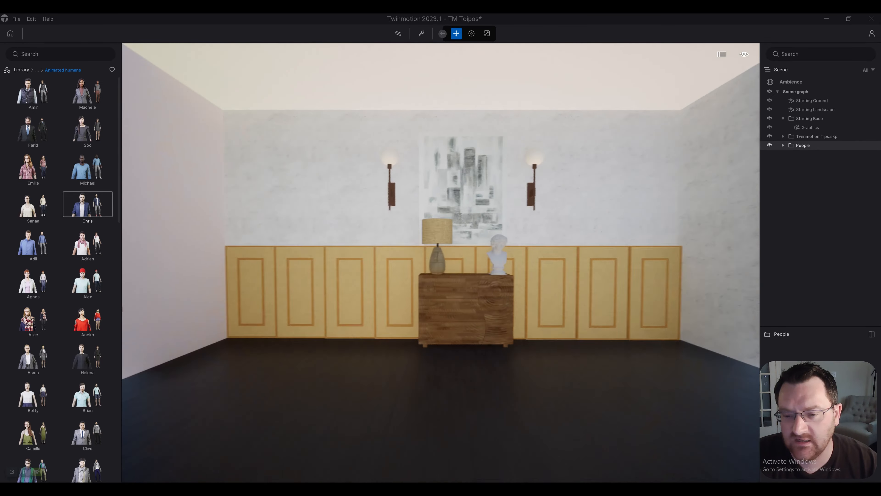
key(q)
key(e)
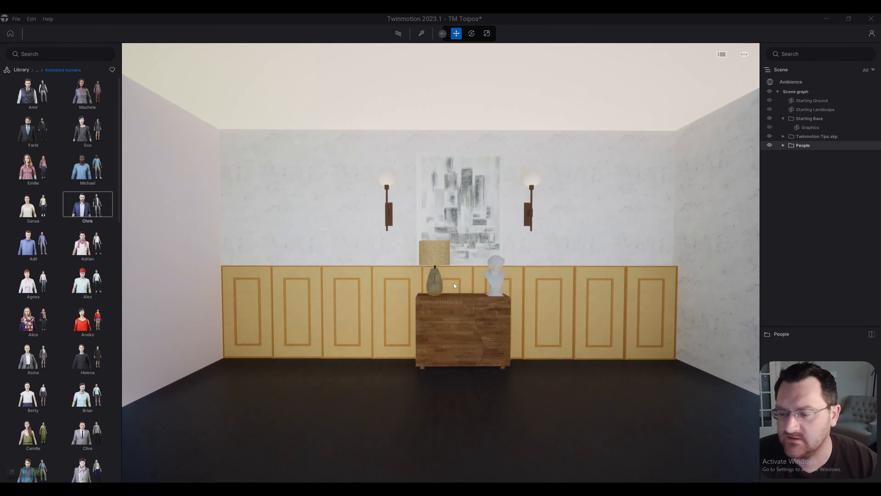
right_drag(454, 283, 457, 283)
key(q)
key(e)
key(q)
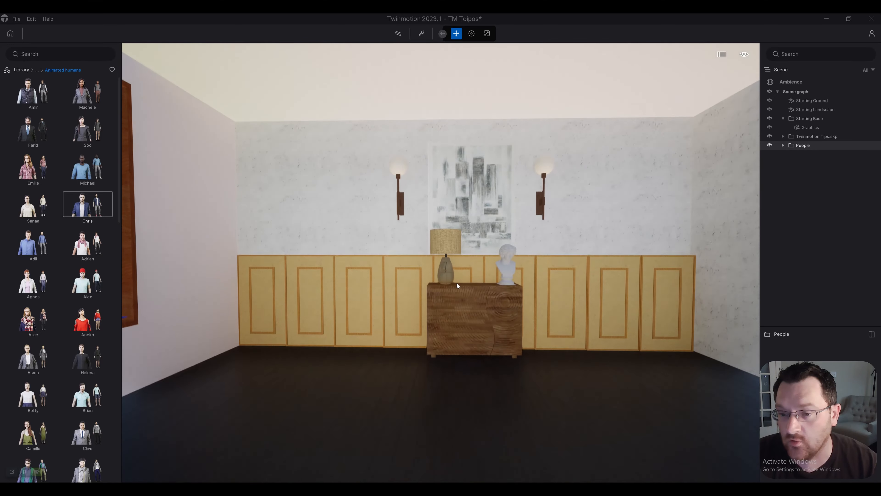
key(s)
key(Escape)
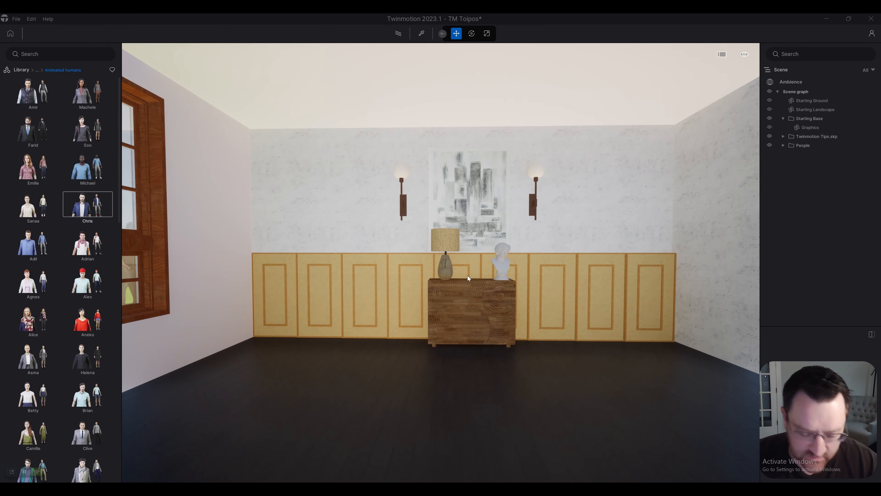
Step: Examine how the viewpoint moves forward, backward, sideways and vertically in front of the sideboard wall
key(e)
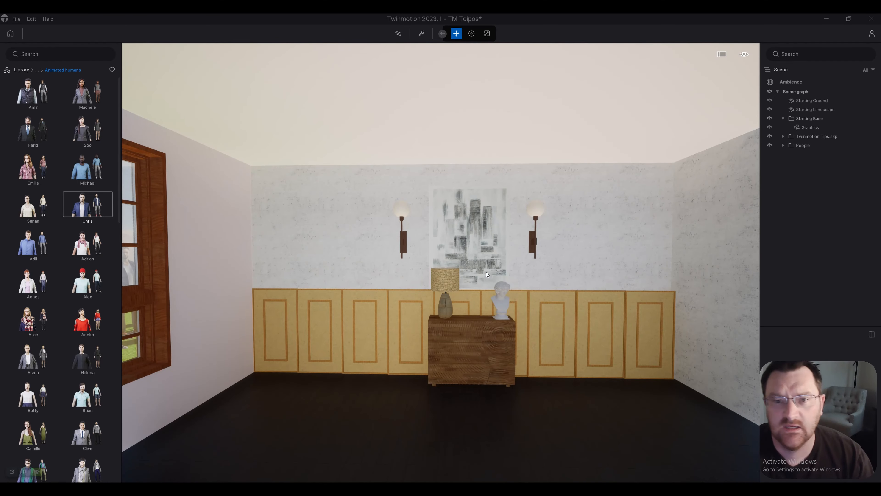
key(w)
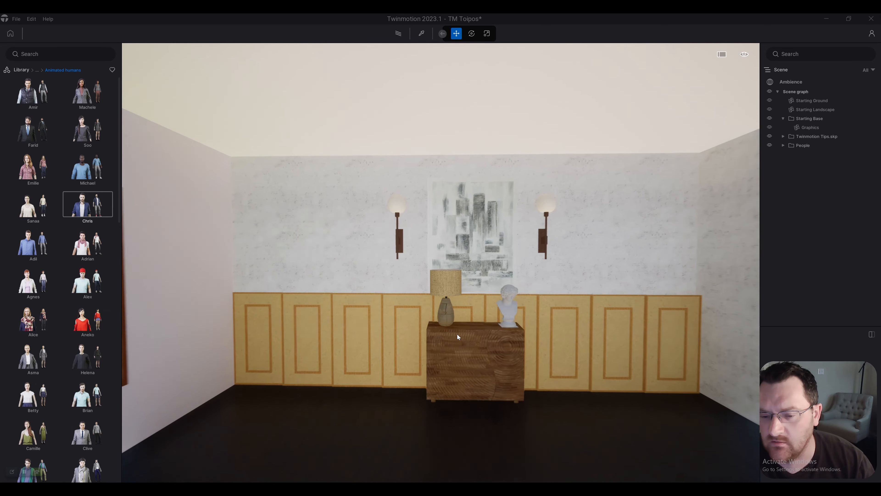
key(w)
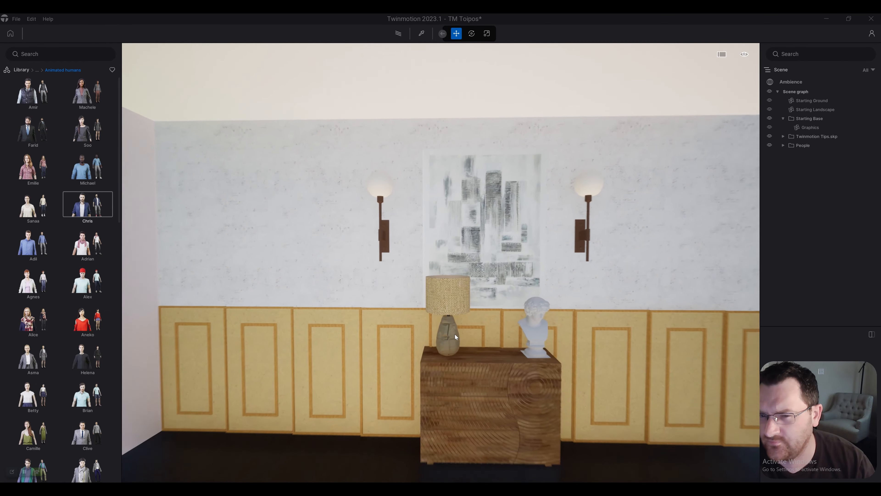
key(s)
key(w)
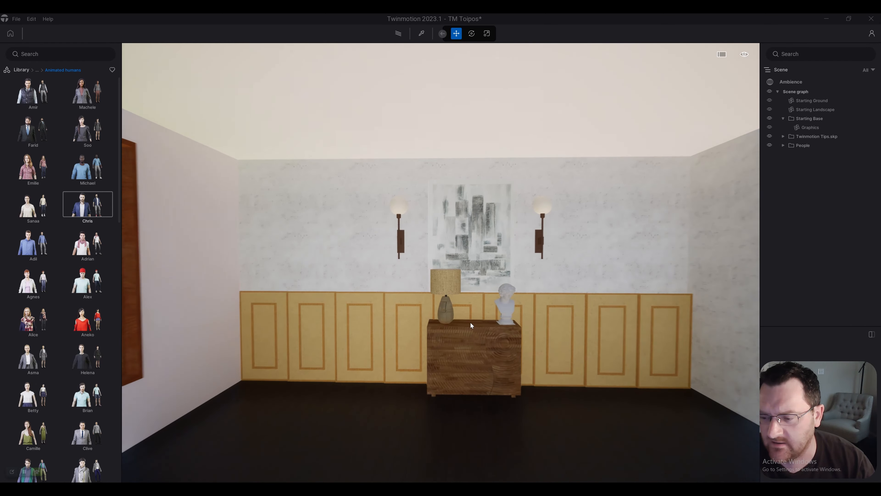
key(w)
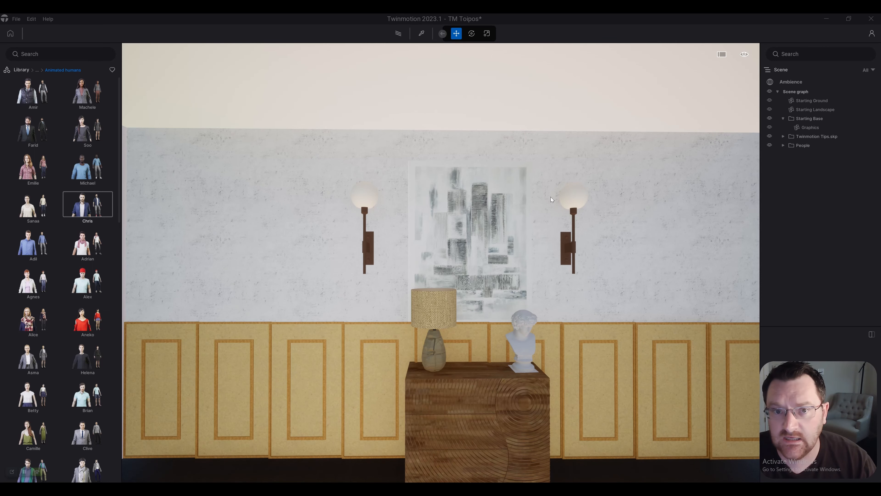
key(s)
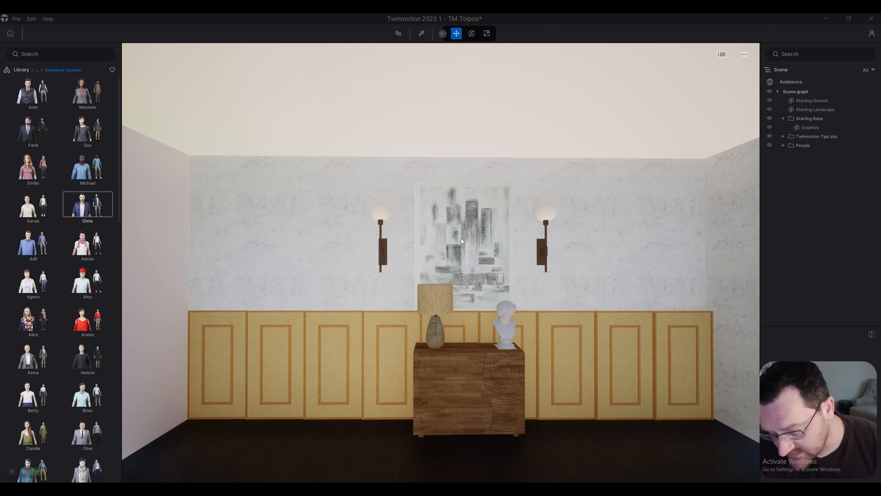
key(s)
key(a)
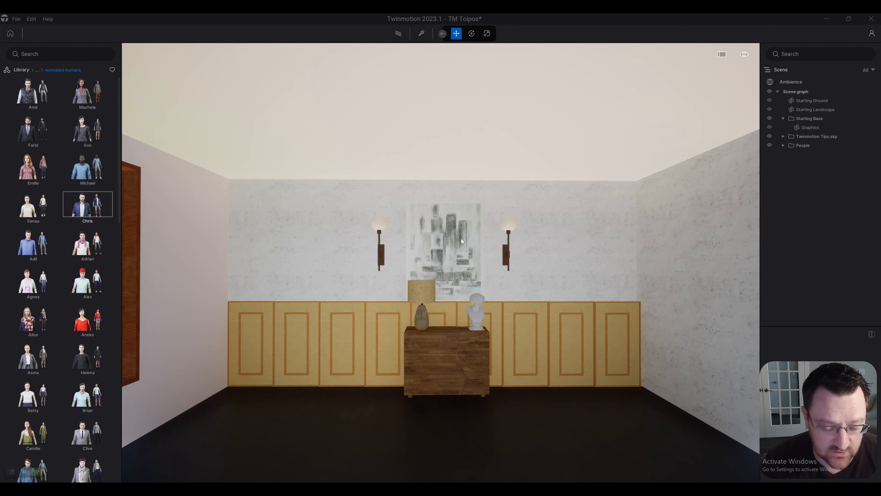
key(a)
key(w)
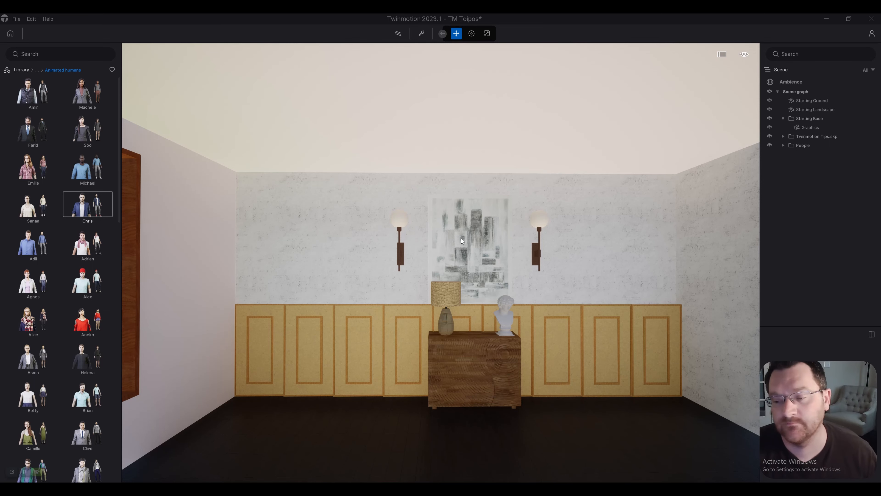
key(e)
key(q)
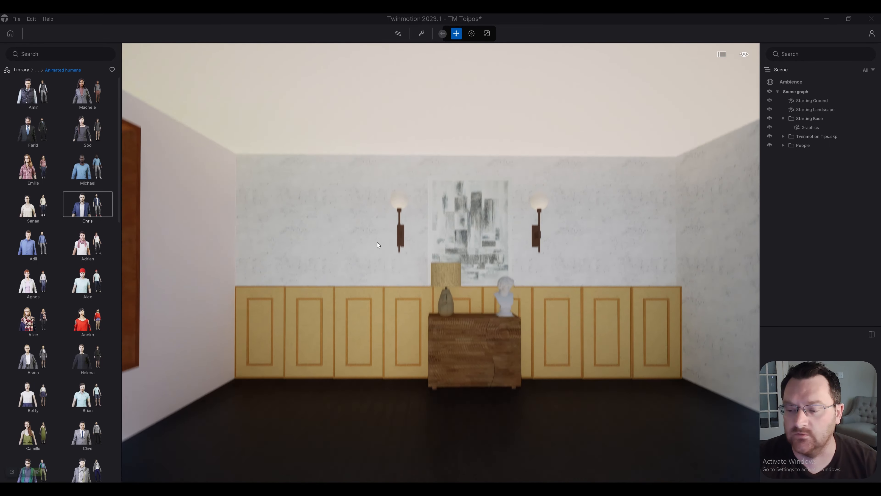
key(w)
key(w)
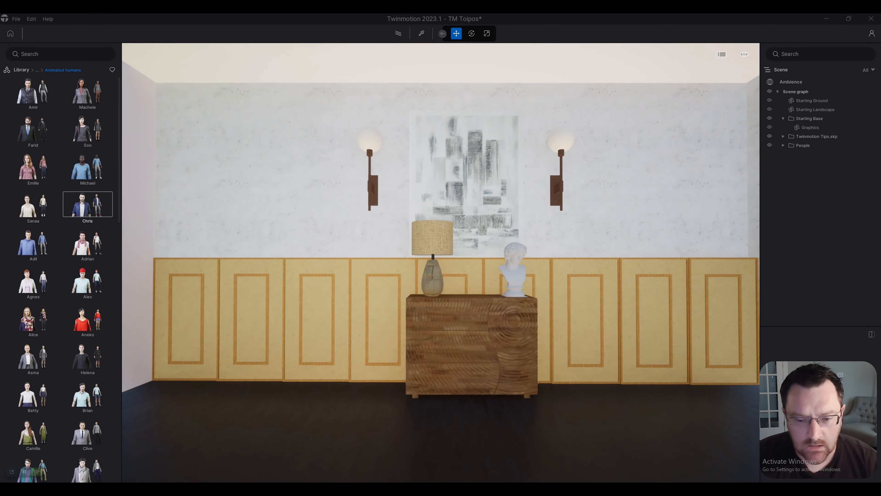